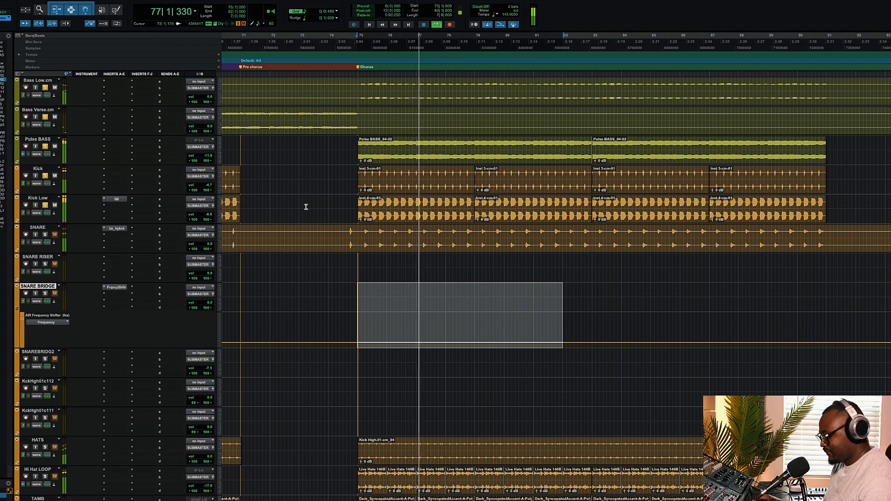
# - Clear the solos on the bass and kick tracks during chorus playback
pyautogui.press('super+bracketright')
pyautogui.hscroll(5, 324, 254)
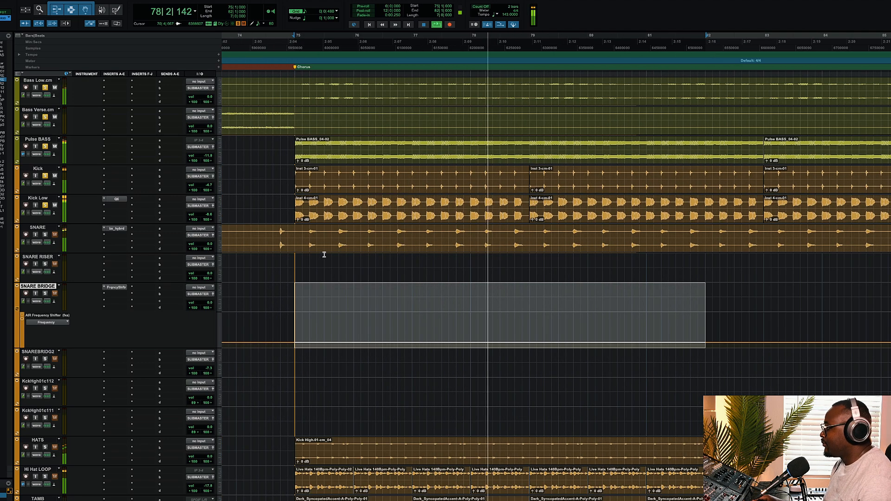
pyautogui.keyDown('alt'); pyautogui.click(44, 206); pyautogui.keyUp('alt')
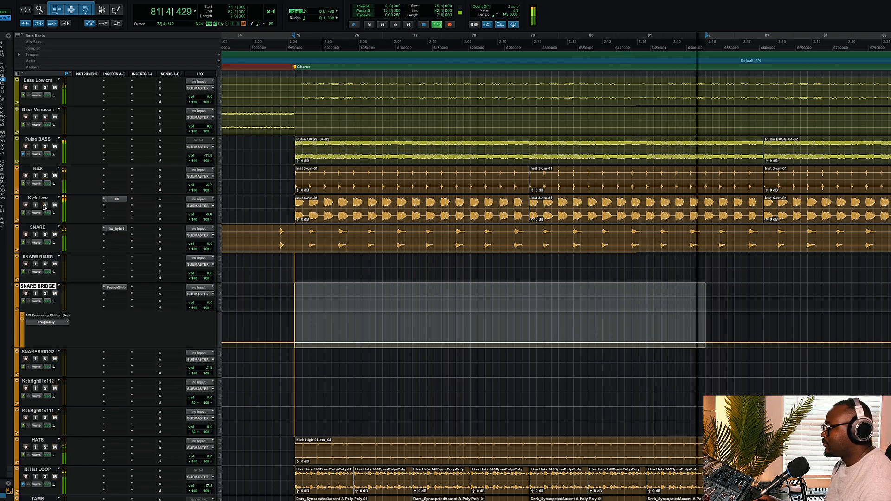
# - Extend the chorus selection to bar 83, move it across all drum tracks from Kick through TAMB, and stop playback
pyautogui.press('r')
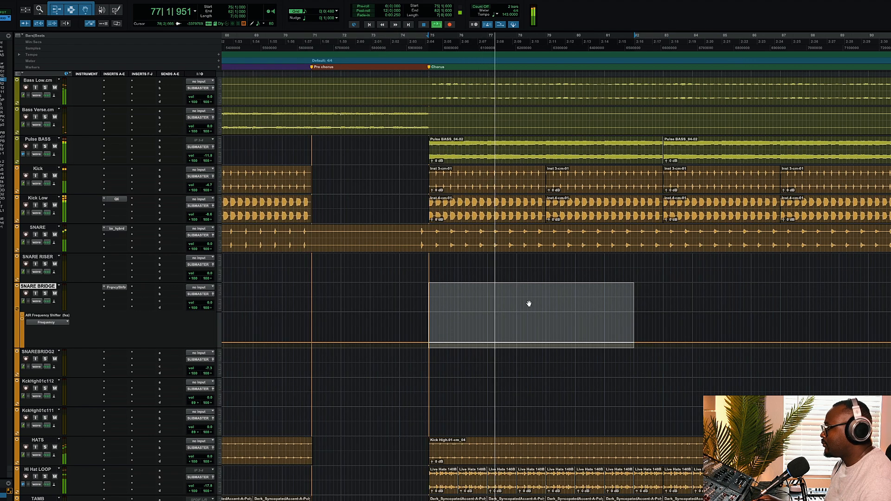
pyautogui.keyDown('shift'); pyautogui.click(663, 294); pyautogui.keyUp('shift')
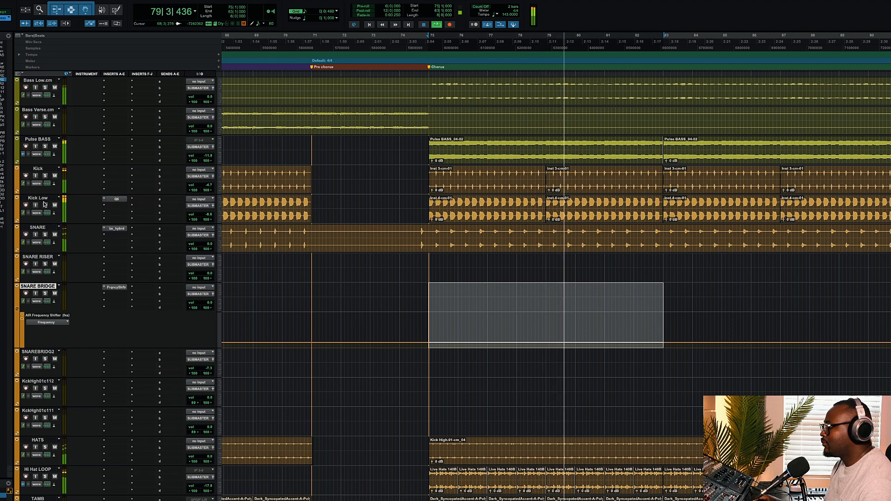
pyautogui.click(42, 168)
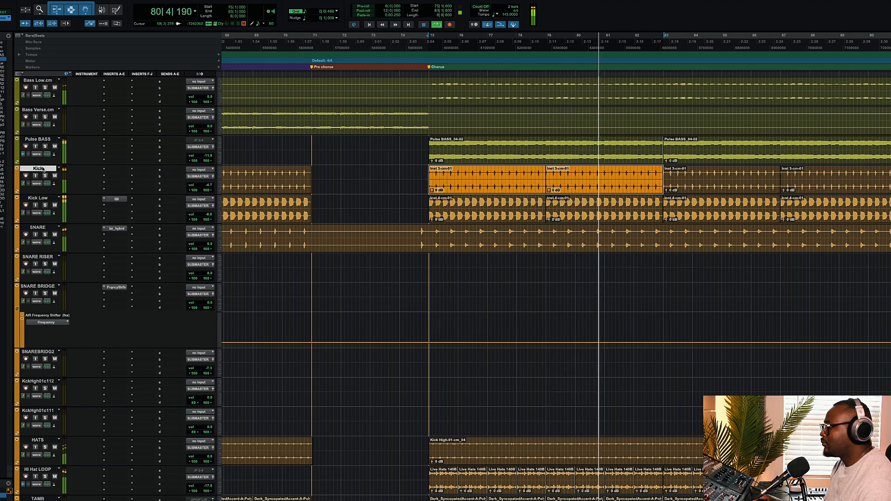
pyautogui.scroll(-4, 41, 383)
pyautogui.keyDown('shift'); pyautogui.click(40, 382); pyautogui.keyUp('shift')
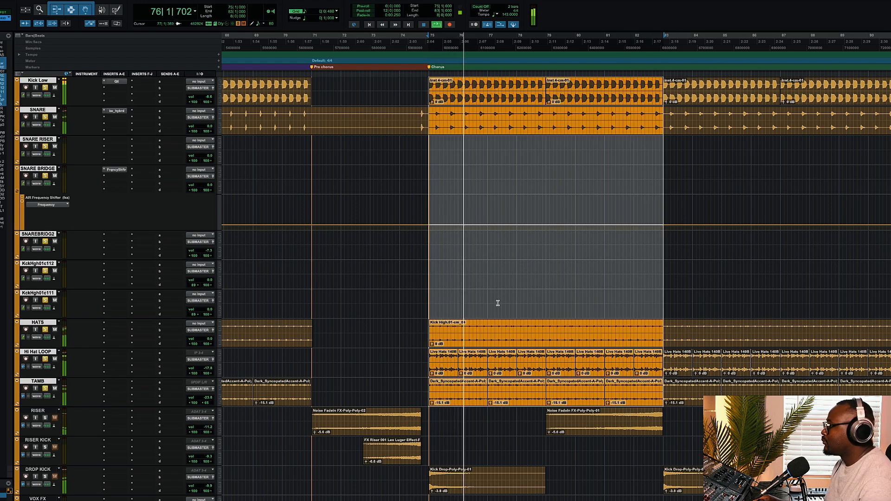
pyautogui.scroll(4, 93, 189)
pyautogui.press('space')
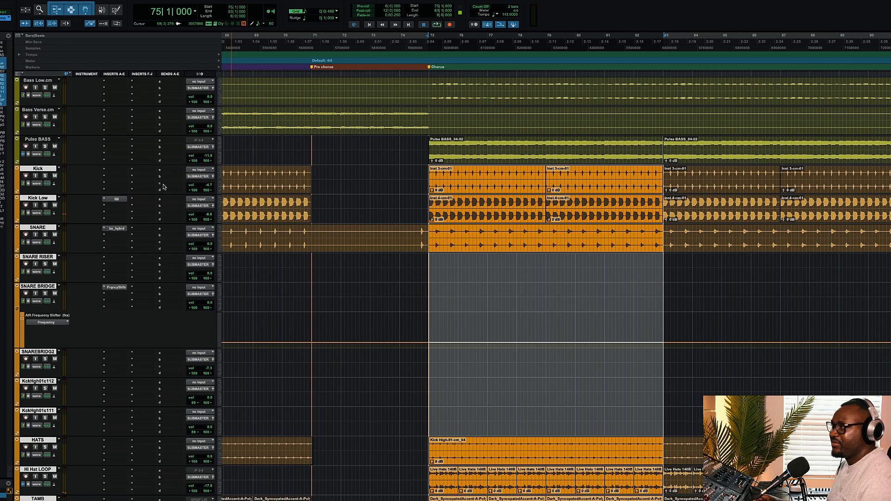
pyautogui.scroll(-12, 163, 187)
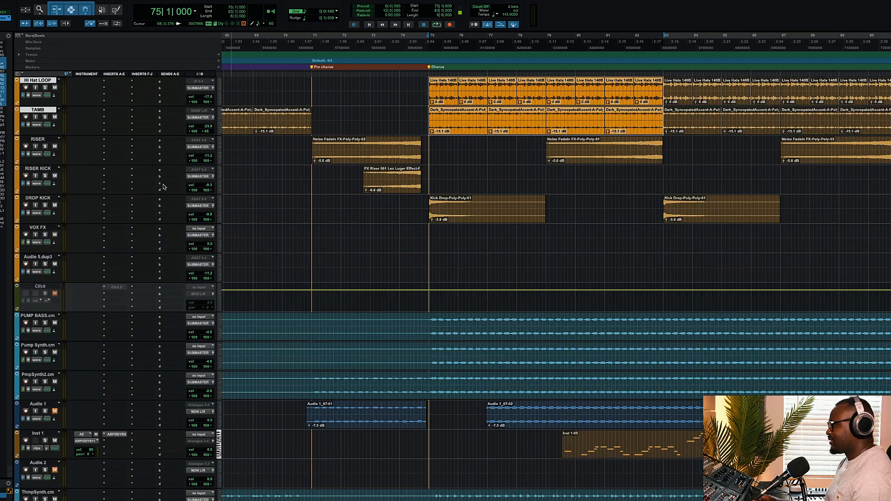
pyautogui.scroll(5, 163, 187)
pyautogui.scroll(-6, 162, 187)
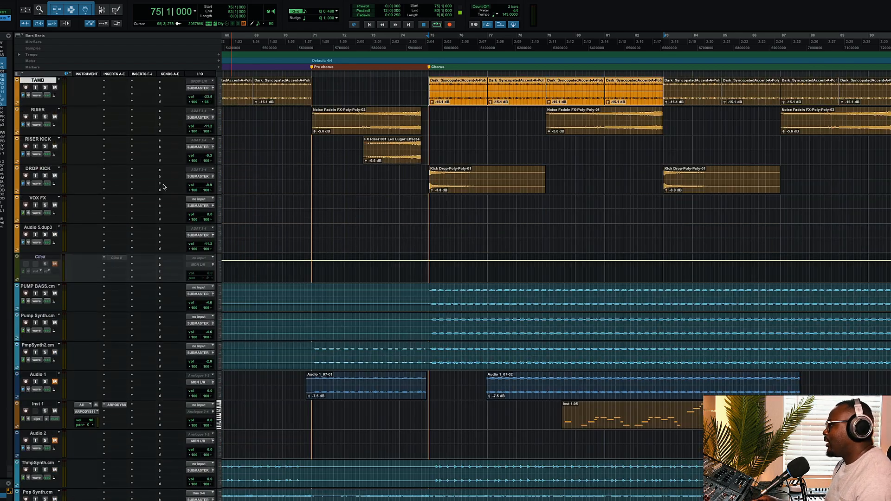
pyautogui.scroll(5, 163, 187)
pyautogui.scroll(9, 40, 228)
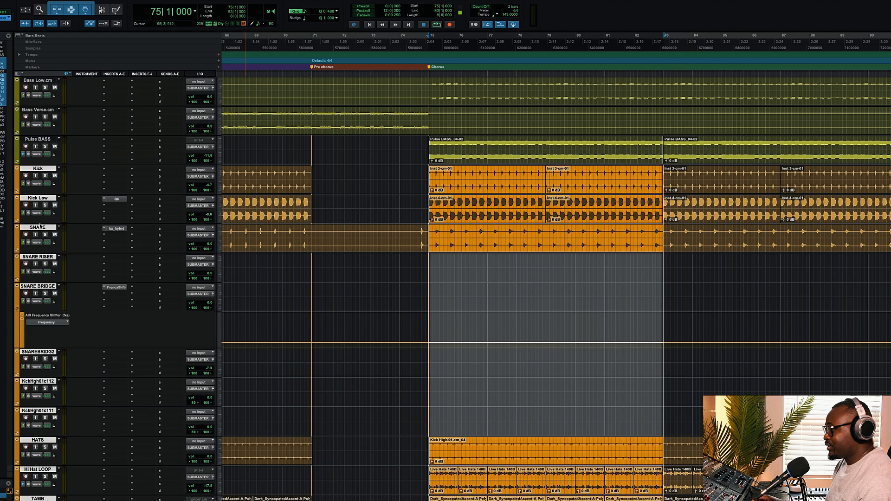
# - Audition the chorus with Kick and Kick Low soloed, and examine the Q10 equalizer curve on Kick Low
pyautogui.press('space')
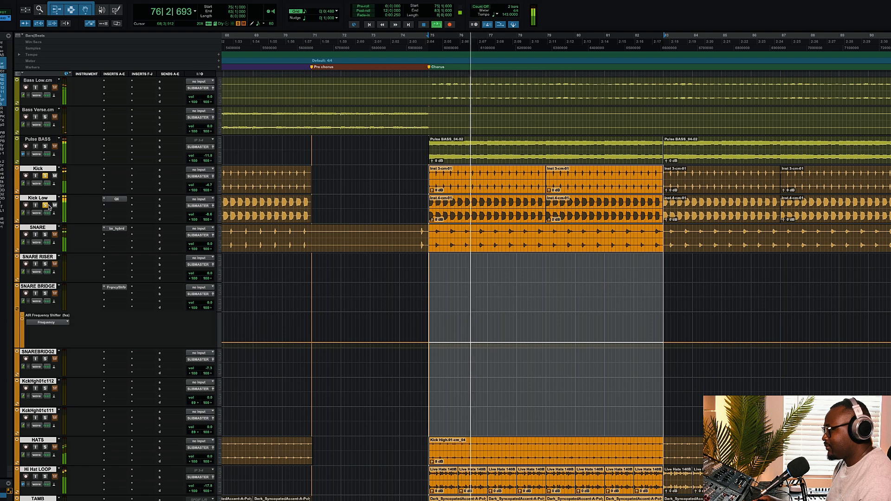
pyautogui.press('space')
pyautogui.click(122, 201)
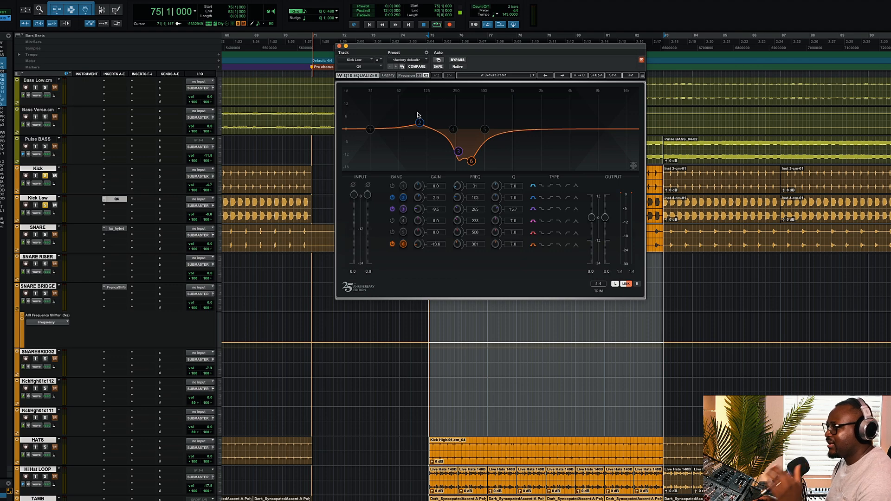
pyautogui.click(340, 46)
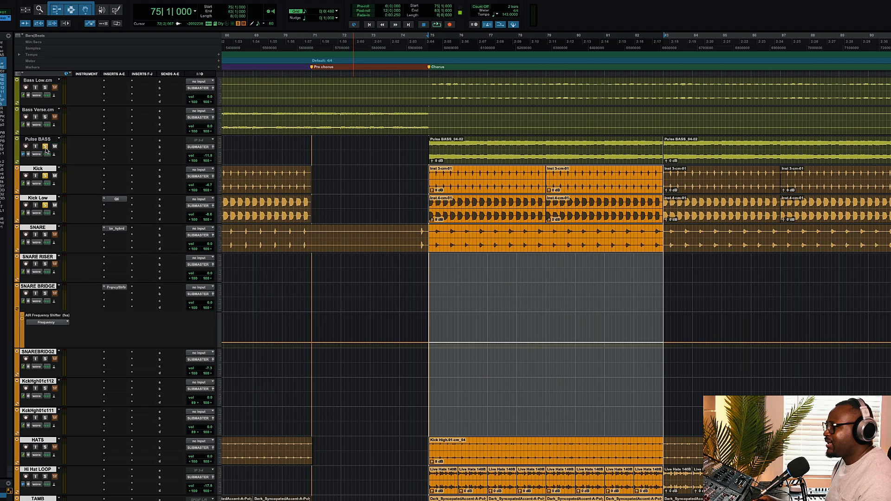
# - Compare Pulse BASS and Bass Low in solo over the chorus, and listen again with the solos cleared
pyautogui.press('space')
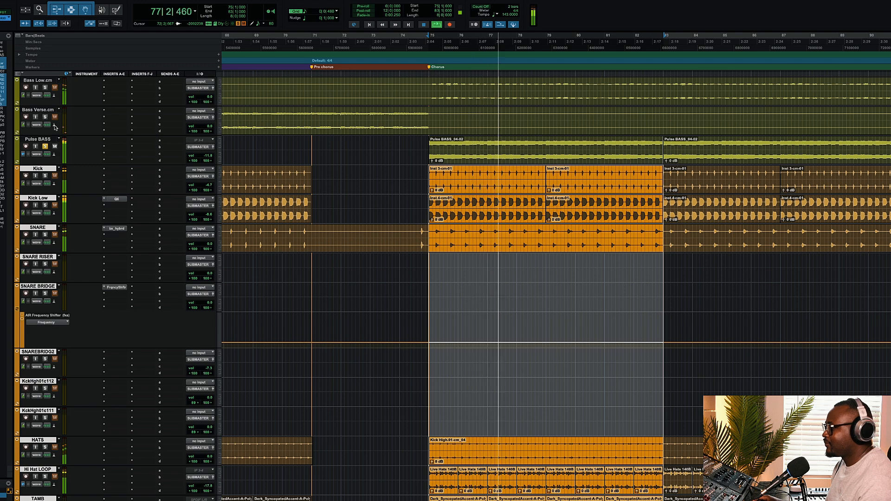
pyautogui.press('space')
pyautogui.click(45, 88)
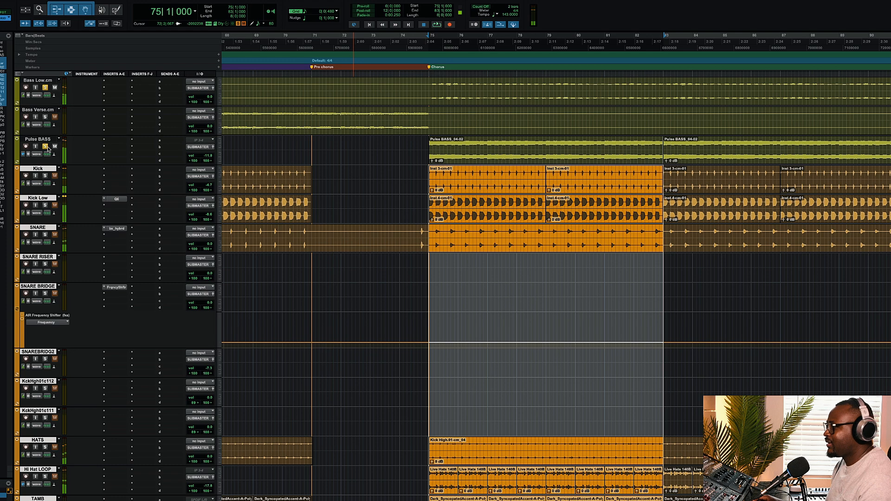
pyautogui.press('space')
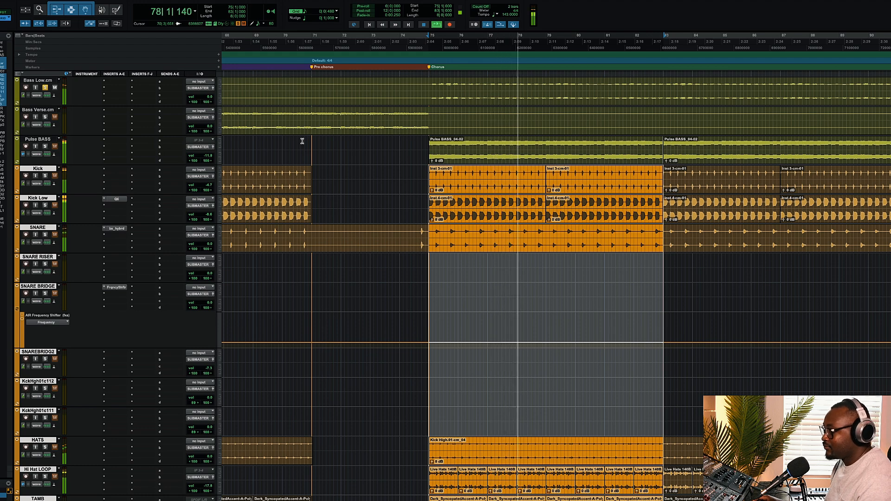
pyautogui.press('space')
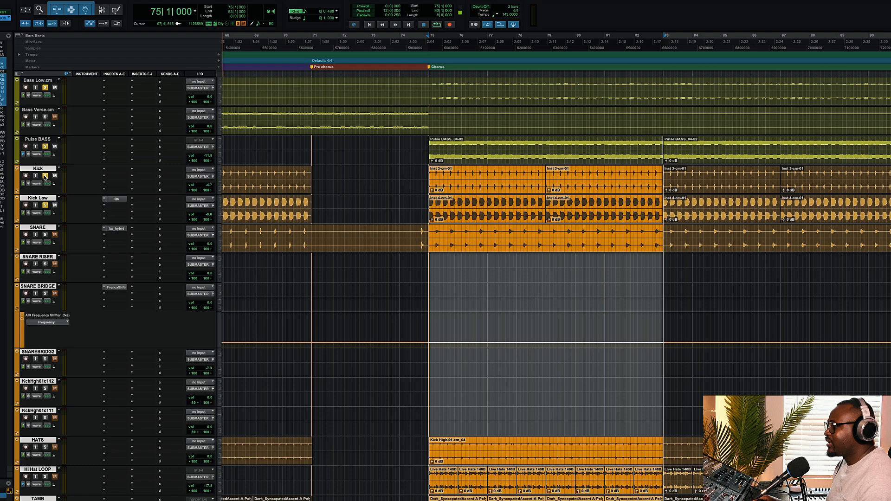
pyautogui.press('space')
pyautogui.press('space')
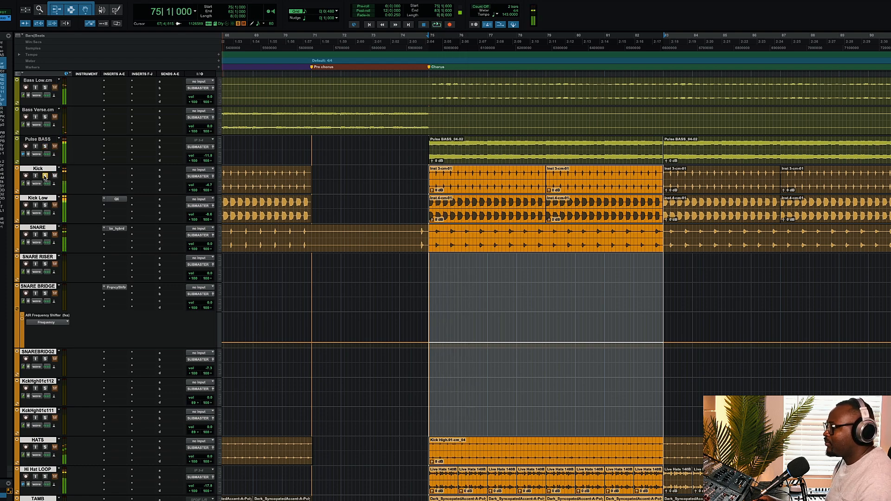
# - Insert a stereo REQ 4 equalizer after the Q10 on the Kick Low track
pyautogui.click(112, 207)
pyautogui.moveTo(187, 209)
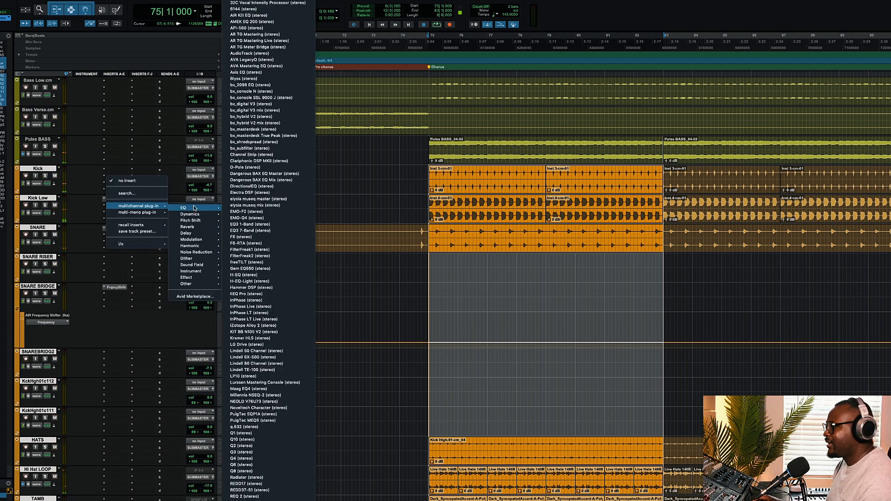
pyautogui.scroll(-3, 256, 398)
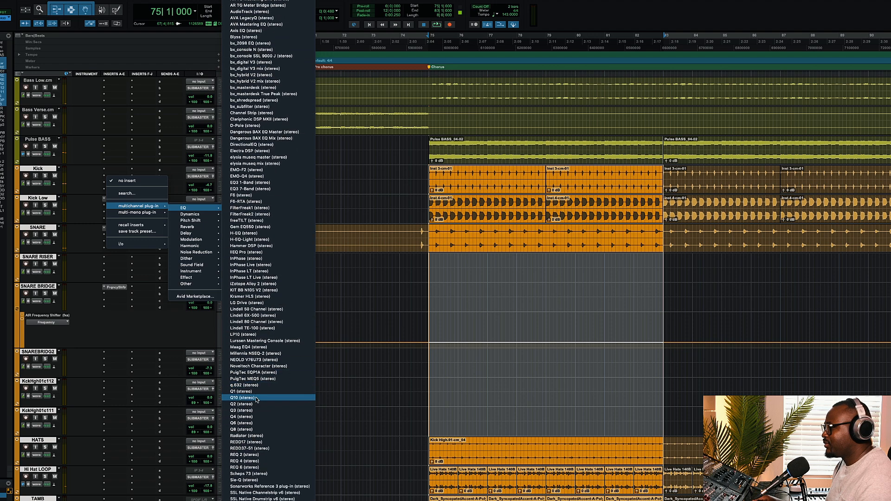
pyautogui.scroll(-2, 256, 399)
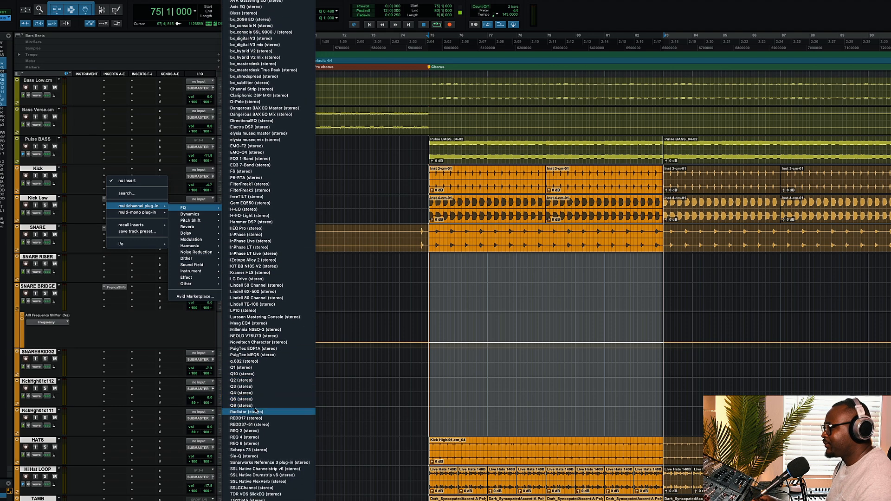
pyautogui.click(251, 437)
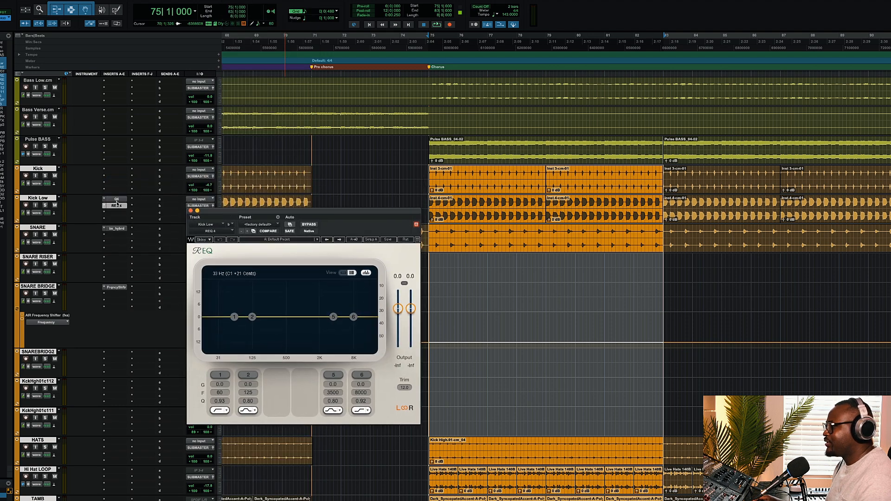
# - Solo Kick and Kick Low, play the chorus, and turn off the spectrum analyzer in REQ 4
pyautogui.click(45, 206)
pyautogui.press('space')
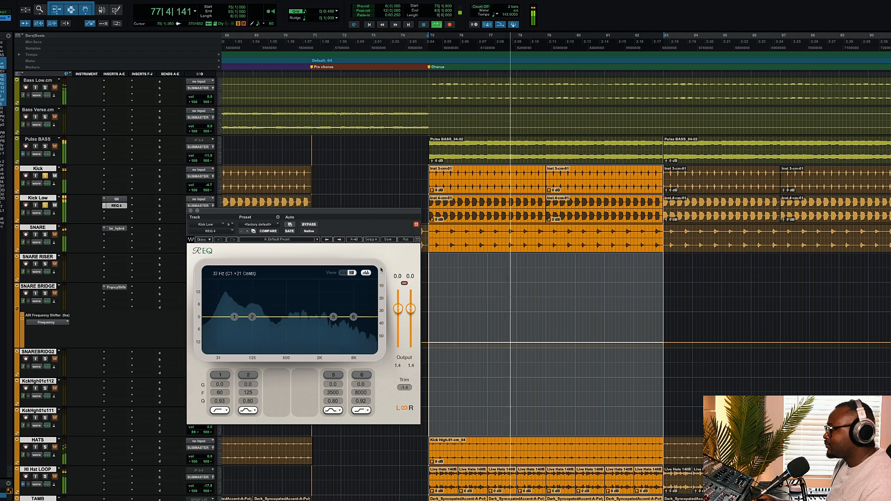
pyautogui.click(366, 273)
pyautogui.press('space')
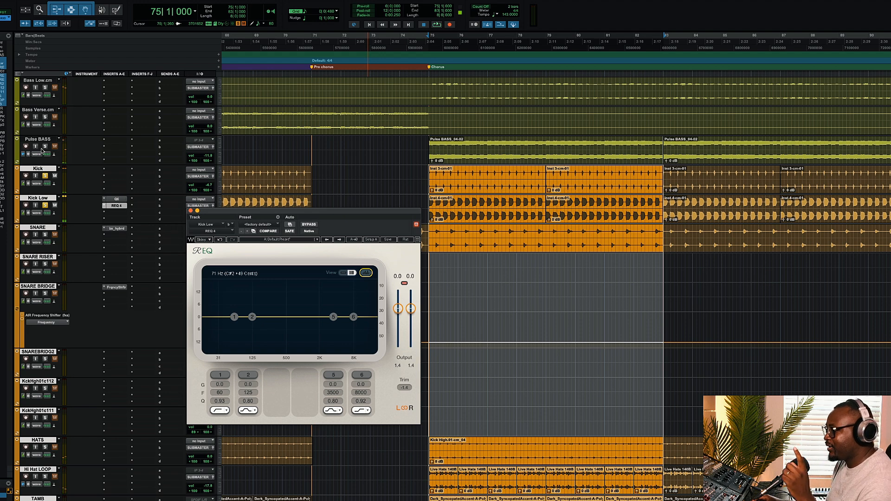
# - Play the chorus with Pulse BASS also soloed and enable band 1 of REQ 4 as a low cut at 30 Hz
pyautogui.press('space')
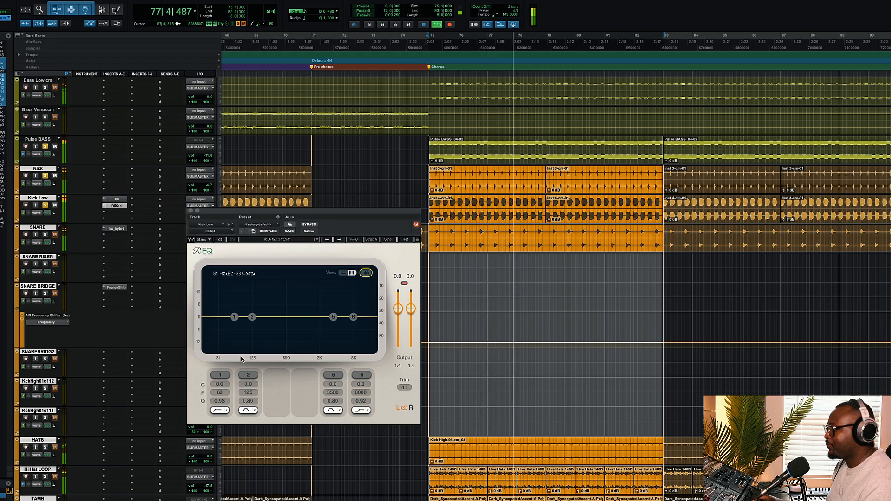
pyautogui.press('space')
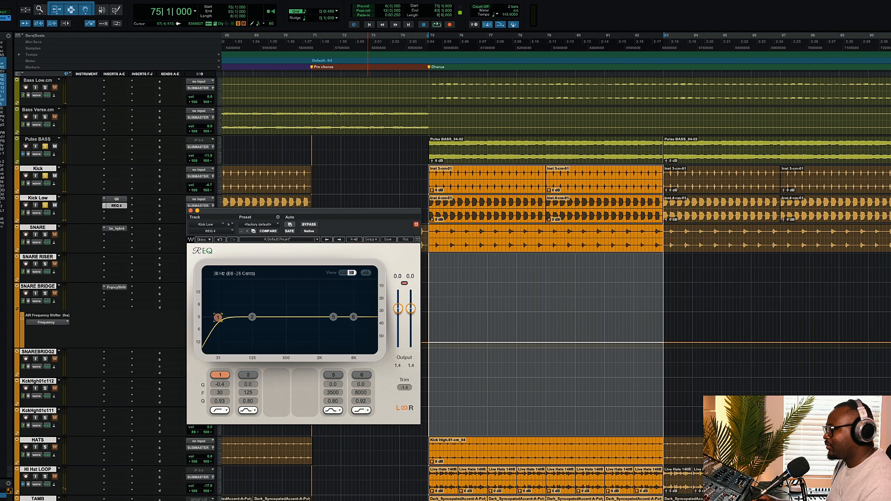
# - Compare the chorus with the Kick Low REQ 4 bypassed and active, leaving the equalizer active
pyautogui.press('space')
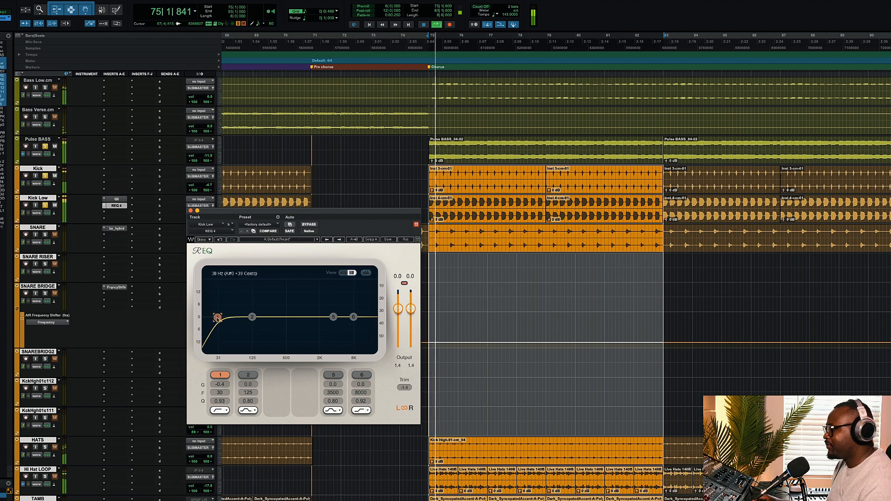
pyautogui.click(305, 225)
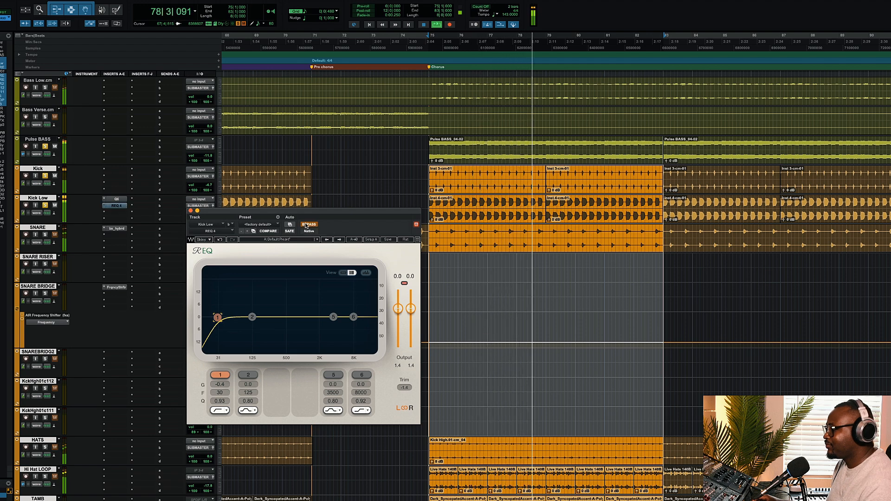
pyautogui.click(306, 225)
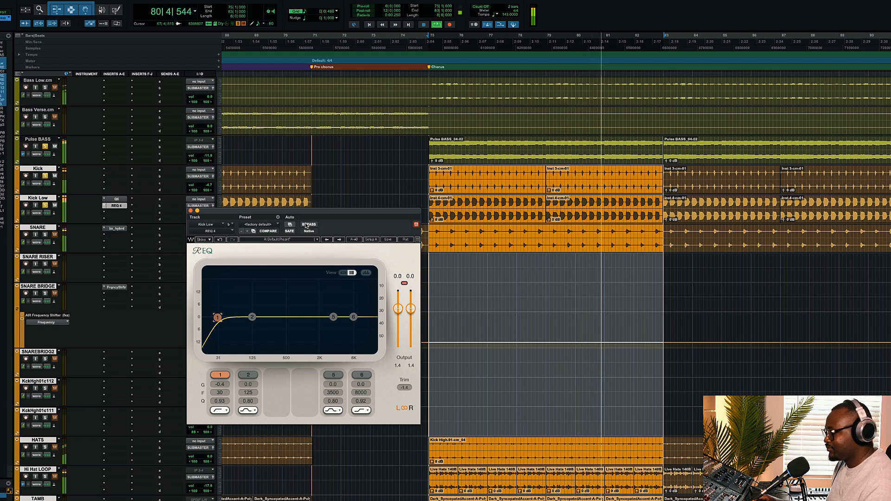
pyautogui.click(306, 225)
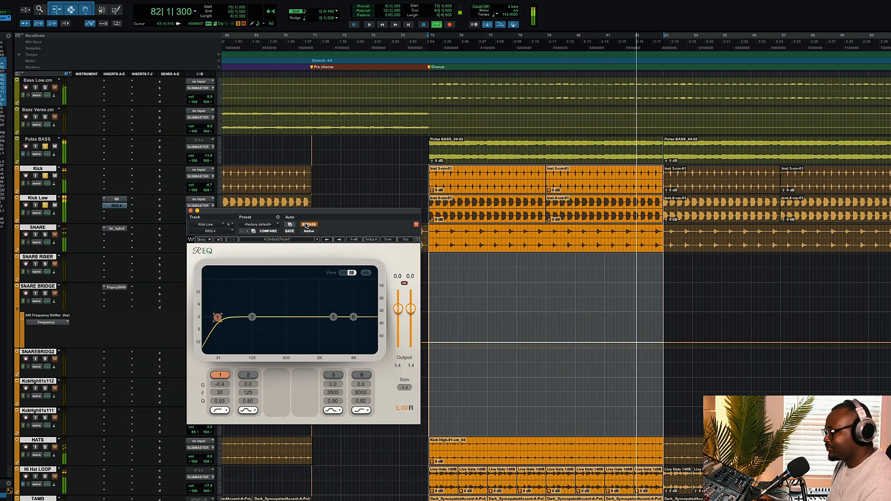
pyautogui.press('space')
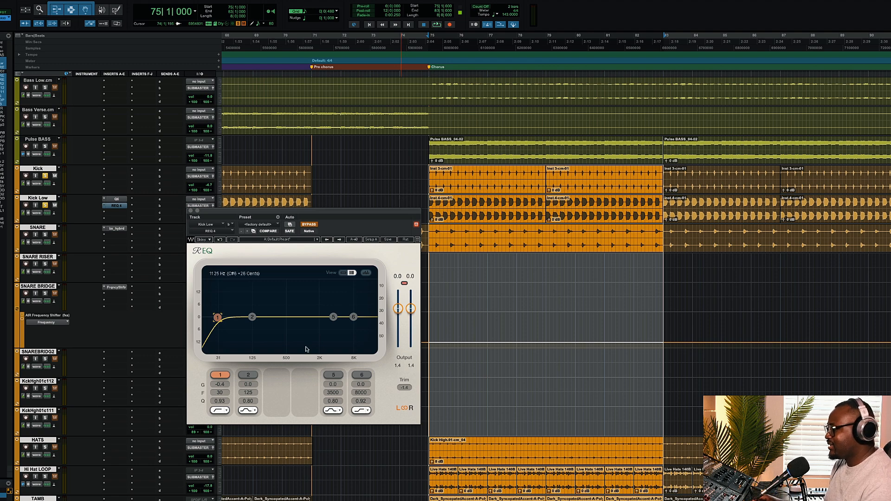
pyautogui.press('space')
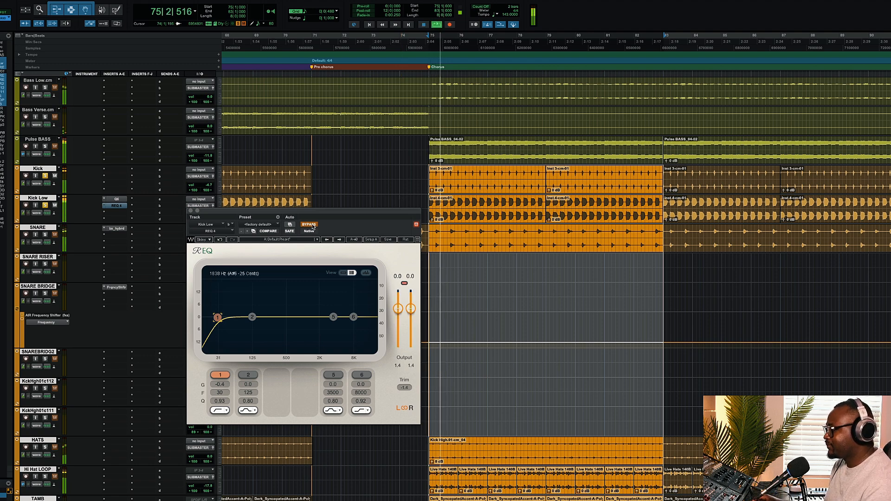
pyautogui.click(312, 225)
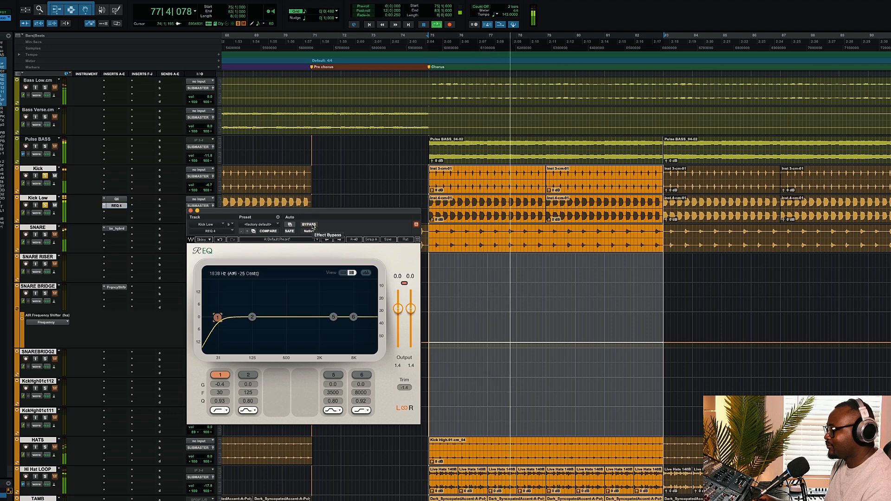
pyautogui.click(312, 225)
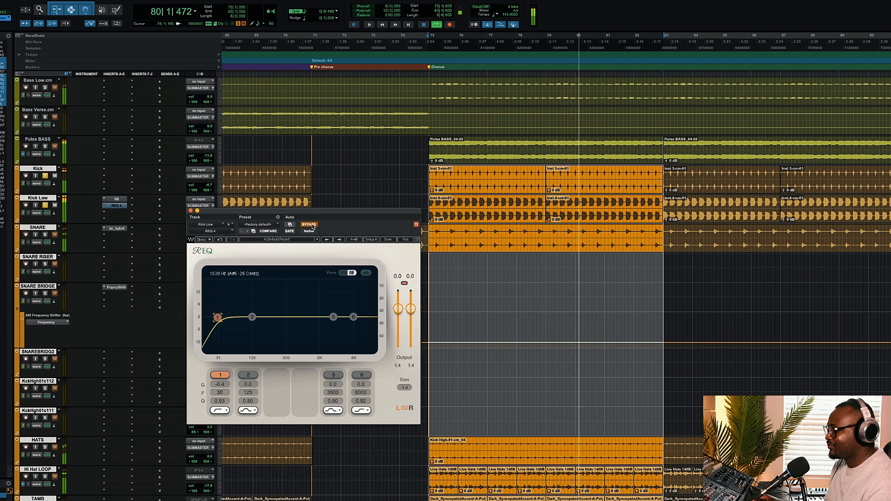
pyautogui.click(312, 225)
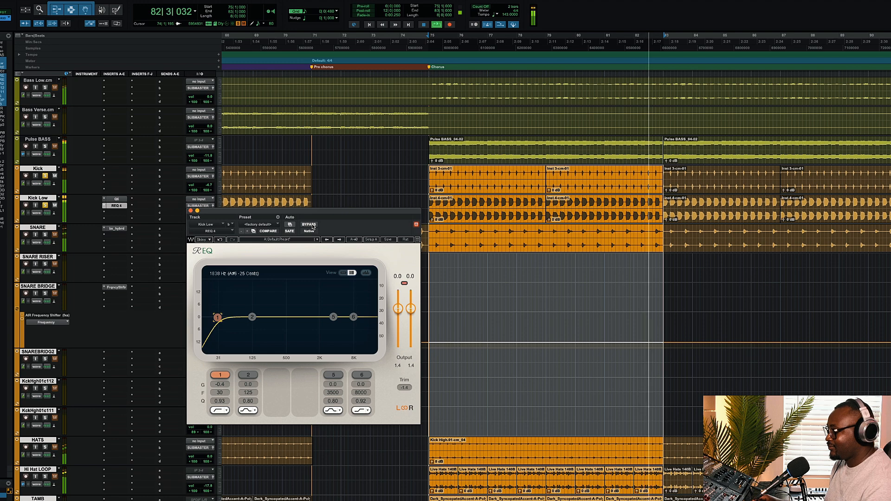
# - Play the chorus while sweeping the Kick Low REQ 4 band 1 low cut between about 35 Hz and 21 Hz
pyautogui.press('space')
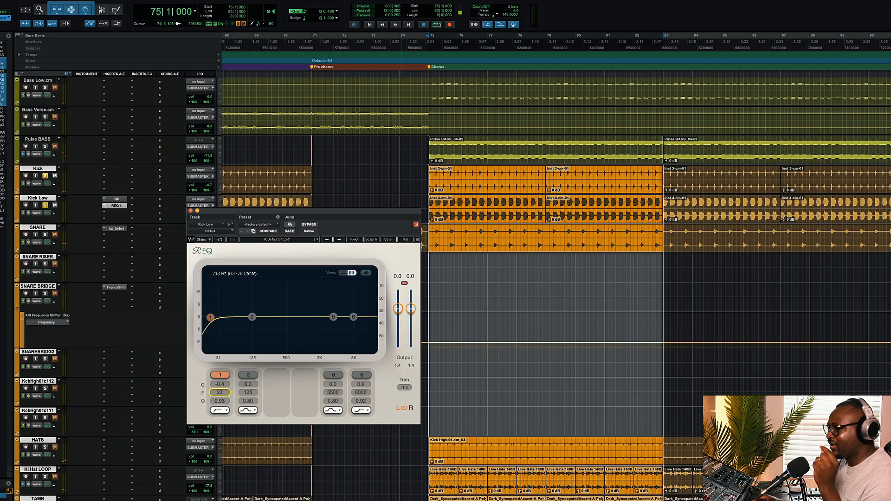
pyautogui.press('space')
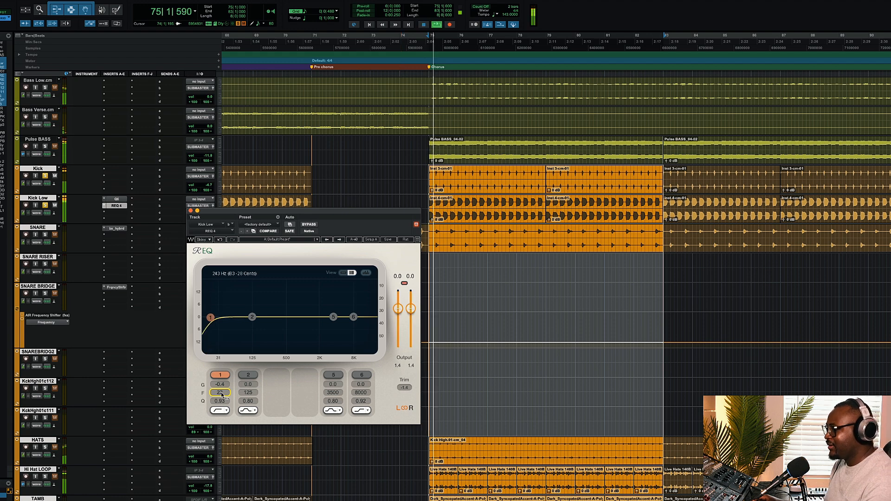
pyautogui.moveTo(210, 318)
pyautogui.mouseDown()
pyautogui.moveTo(269, 317)
pyautogui.moveTo(215, 318)
pyautogui.mouseUp()
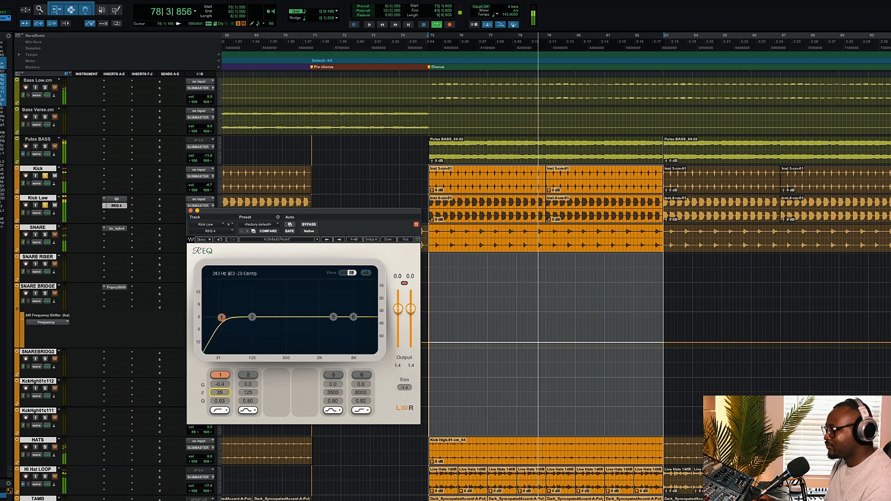
pyautogui.moveTo(215, 318); pyautogui.dragTo(208, 317)
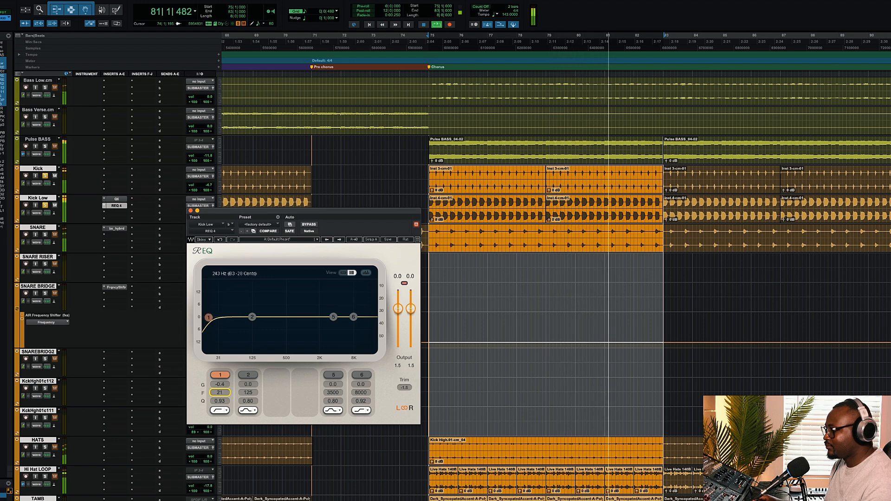
# - Turn off band 1 and audition only the sub frequencies in the chorus, using band 6 as a high cut raised to 23 Hz
pyautogui.click(223, 376)
pyautogui.press('space')
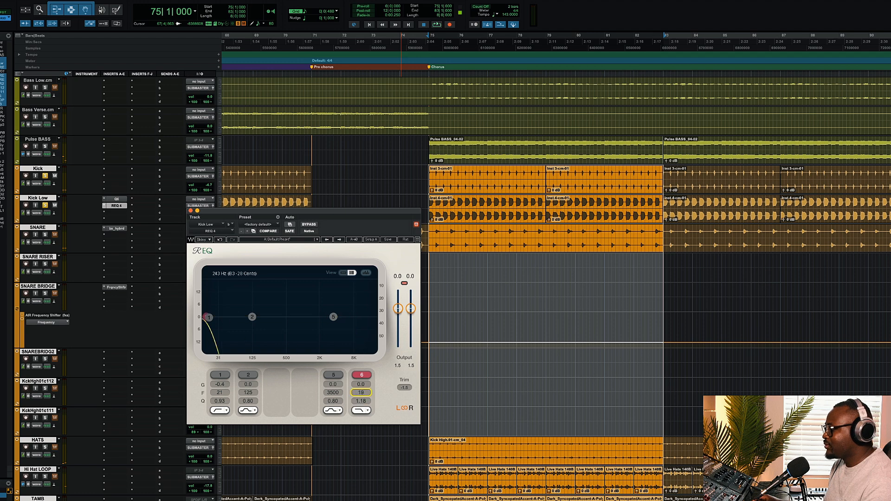
pyautogui.press('space')
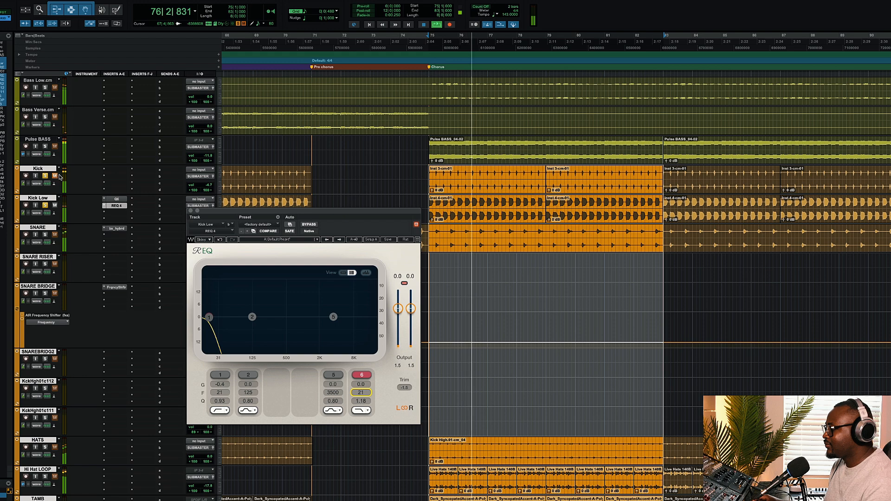
pyautogui.moveTo(360, 392); pyautogui.dragTo(360, 389)
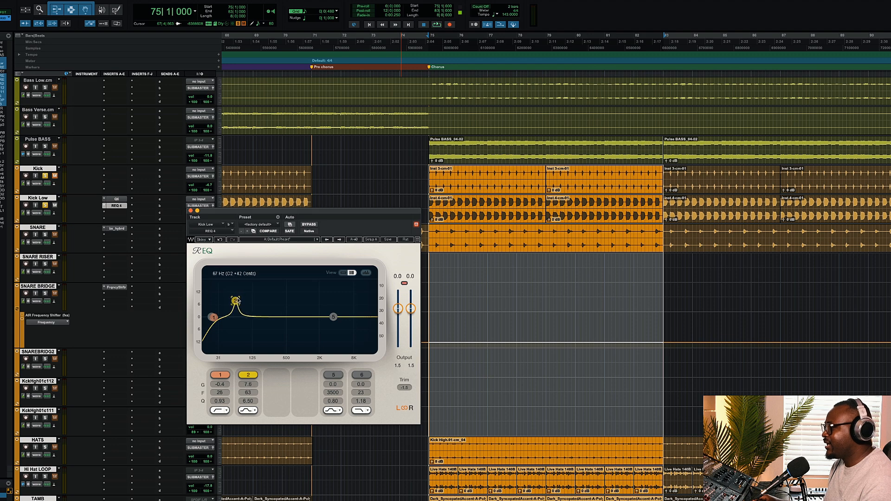
# - Sweep band 2's narrow boost from 63 Hz up to about 120 Hz during the chorus, then make it a 4.8 dB cut at 120 Hz
pyautogui.press('space')
pyautogui.moveTo(237, 301); pyautogui.dragTo(252, 299)
pyautogui.press('space')
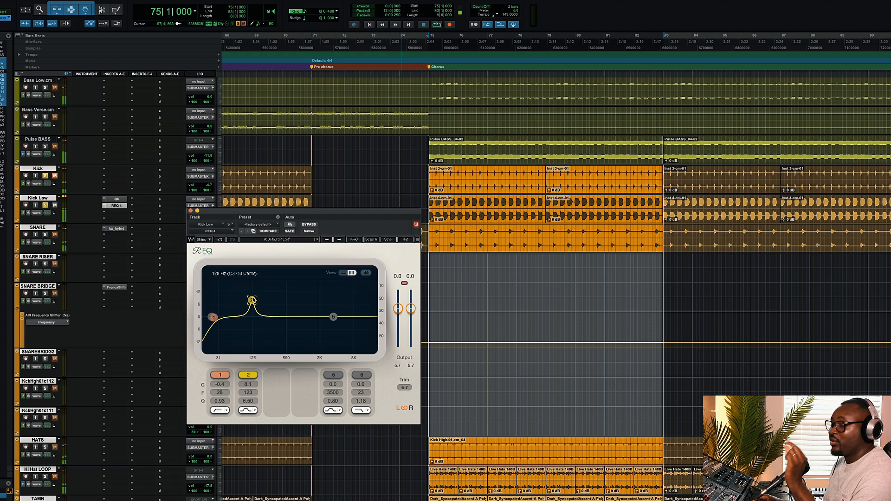
pyautogui.press('space')
pyautogui.moveTo(252, 299); pyautogui.dragTo(242, 301)
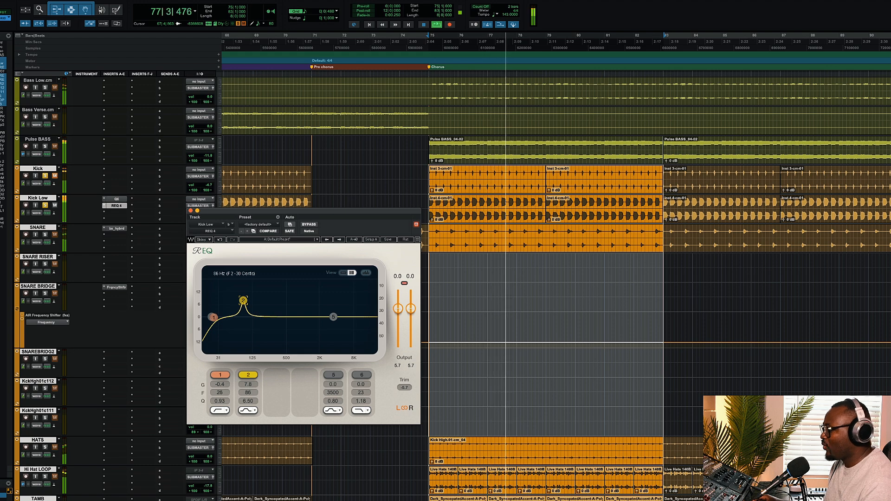
pyautogui.moveTo(243, 300); pyautogui.dragTo(247, 300)
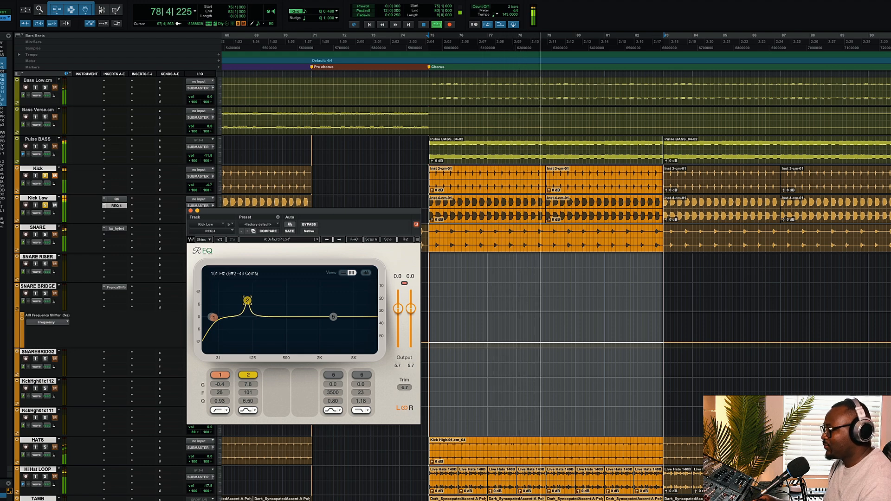
pyautogui.moveTo(247, 300); pyautogui.dragTo(251, 300)
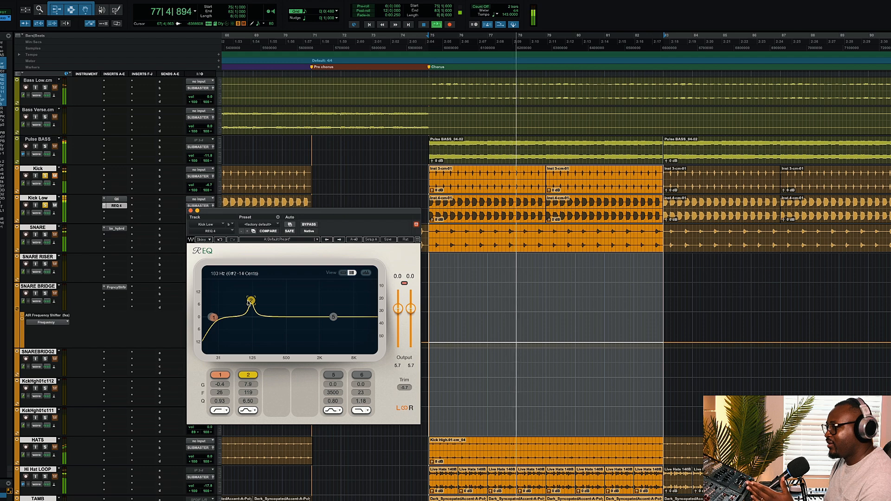
pyautogui.moveTo(251, 300); pyautogui.dragTo(251, 300)
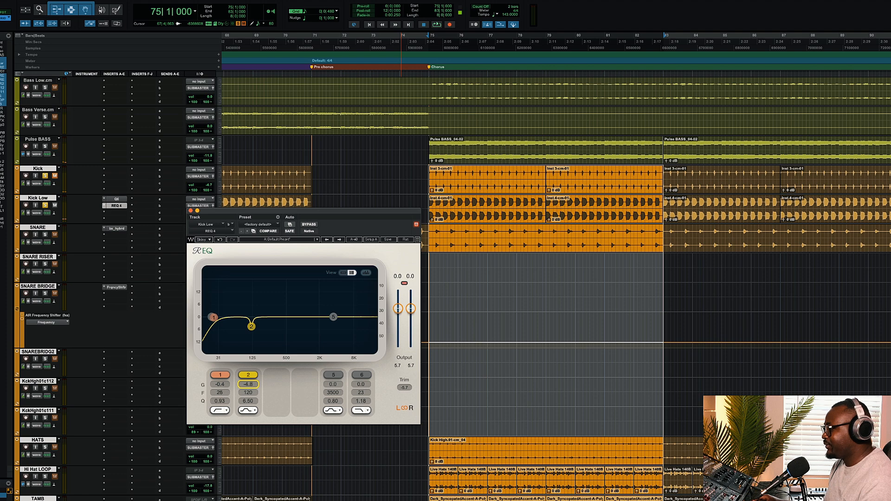
# - Play the chorus with Kick and Kick Low soloed and compare the Kick Low REQ 4 bypassed and active, leaving it active
pyautogui.press('space')
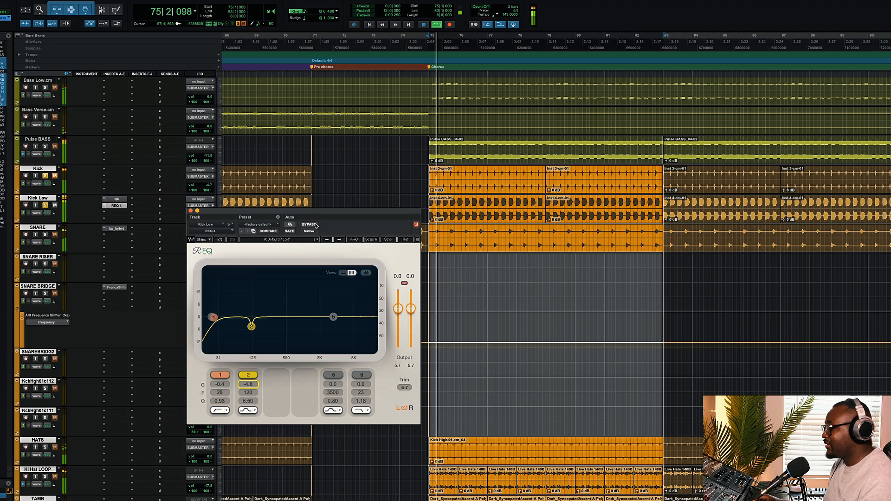
pyautogui.click(309, 225)
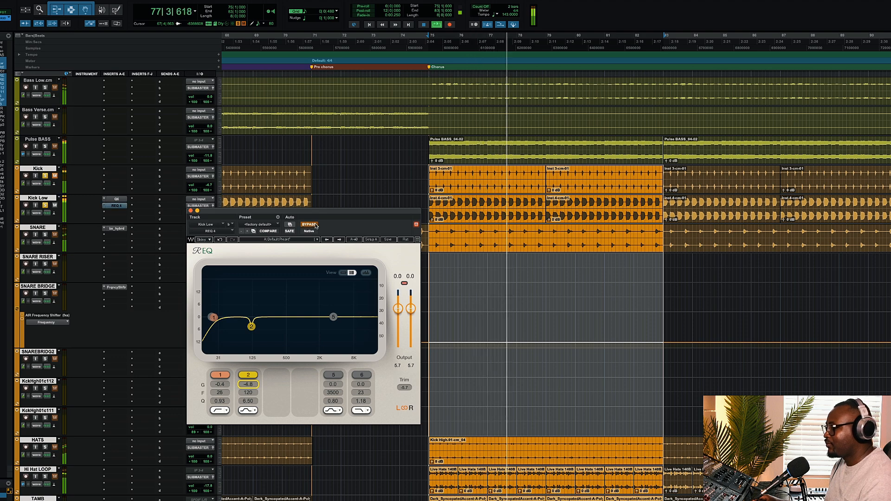
pyautogui.click(310, 225)
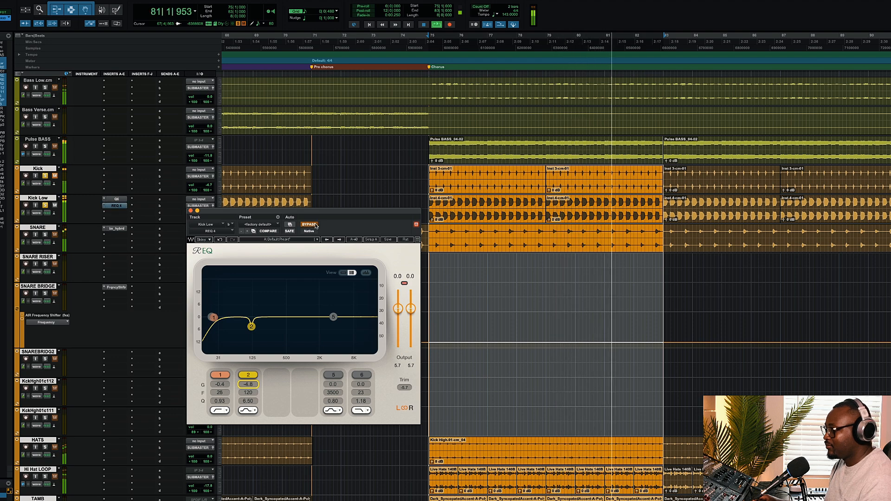
pyautogui.click(310, 224)
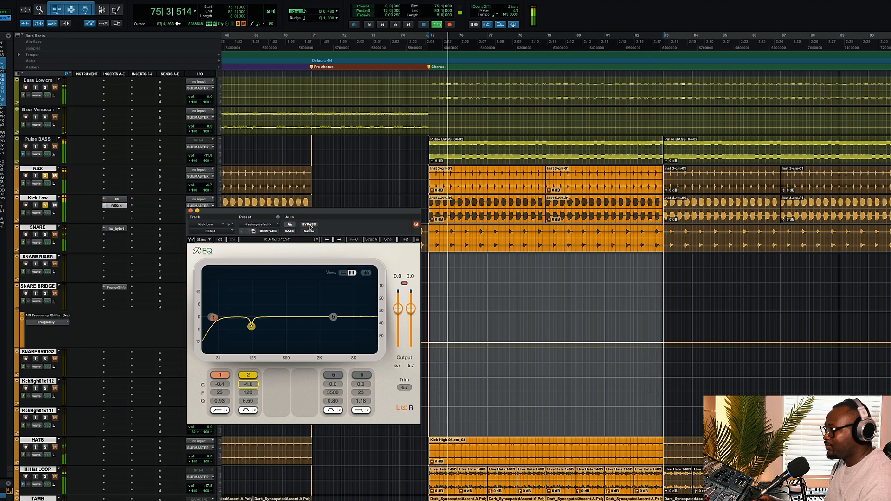
pyautogui.click(309, 225)
pyautogui.press('space')
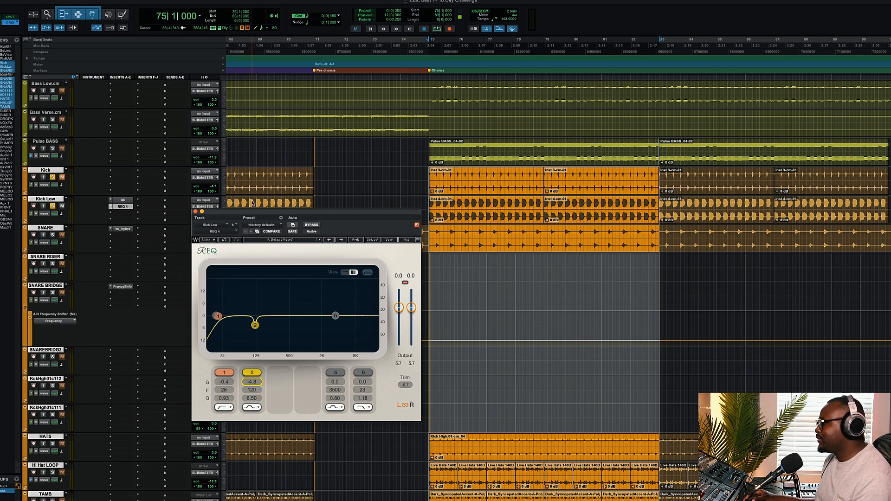
pyautogui.press('space')
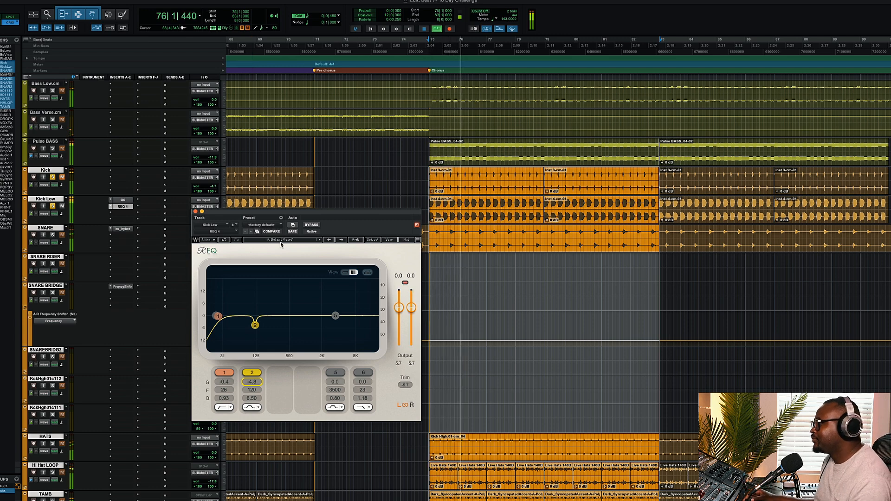
pyautogui.click(312, 225)
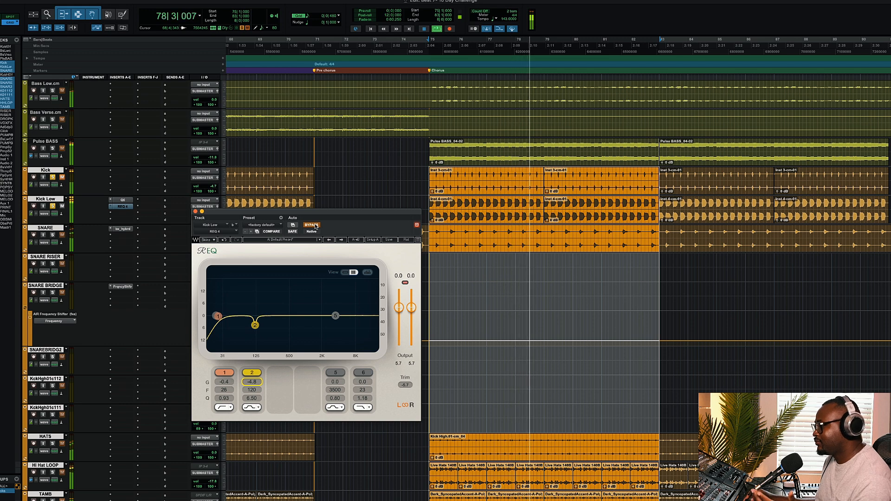
pyautogui.click(312, 225)
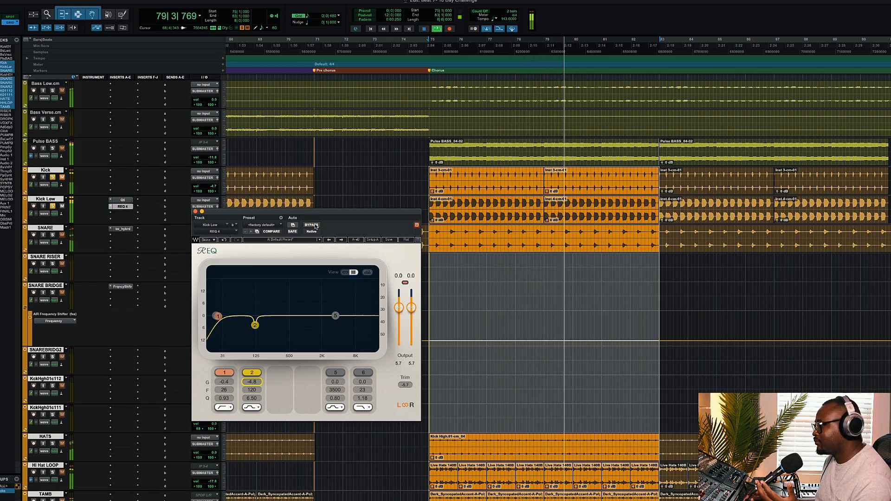
pyautogui.press('space')
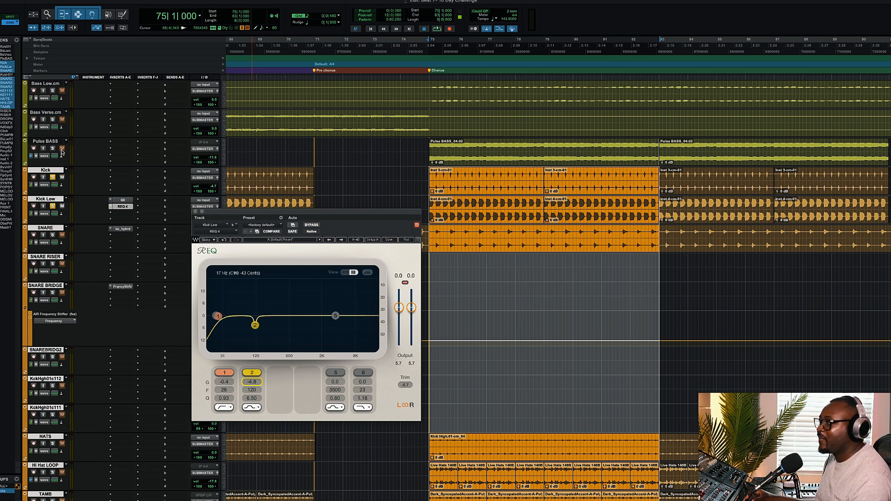
# - Compare the chorus with the Kick Low REQ 4 bypassed and active while Pulse BASS is also soloed
pyautogui.press('space')
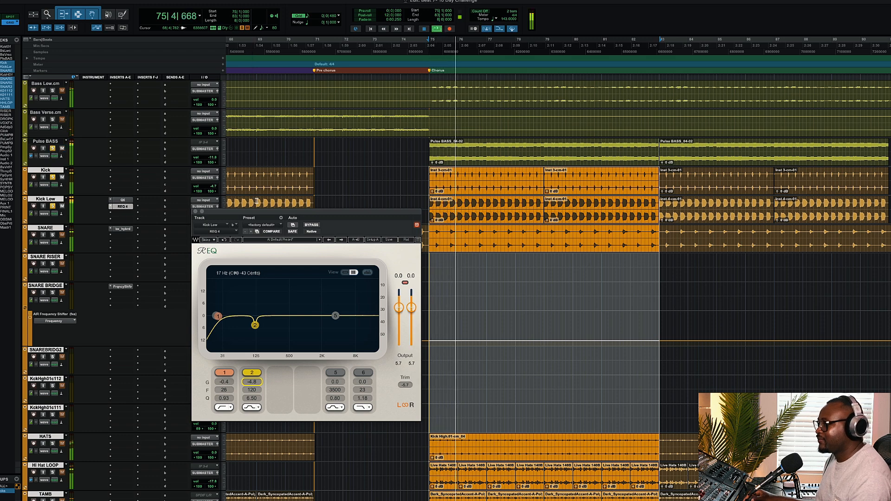
pyautogui.click(312, 225)
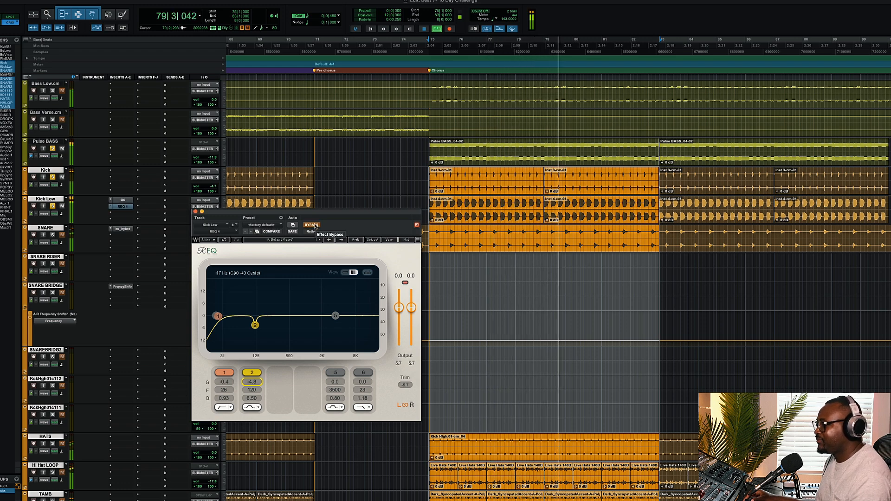
pyautogui.click(311, 225)
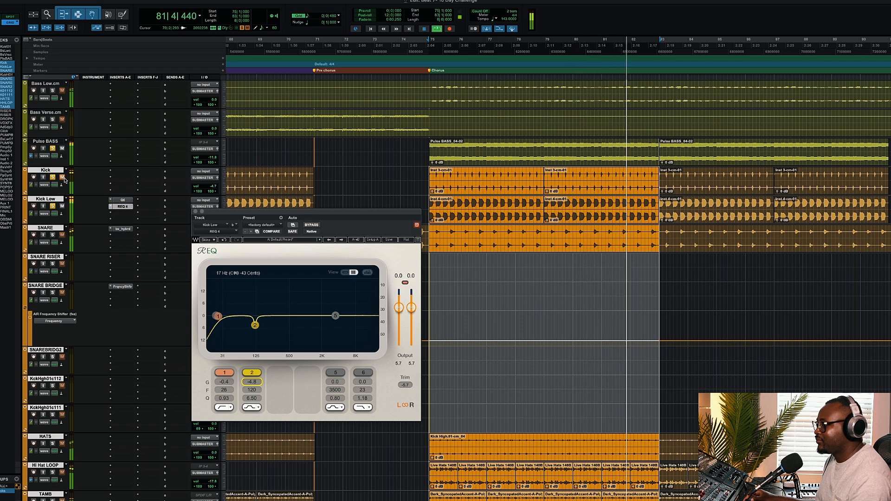
pyautogui.click(311, 225)
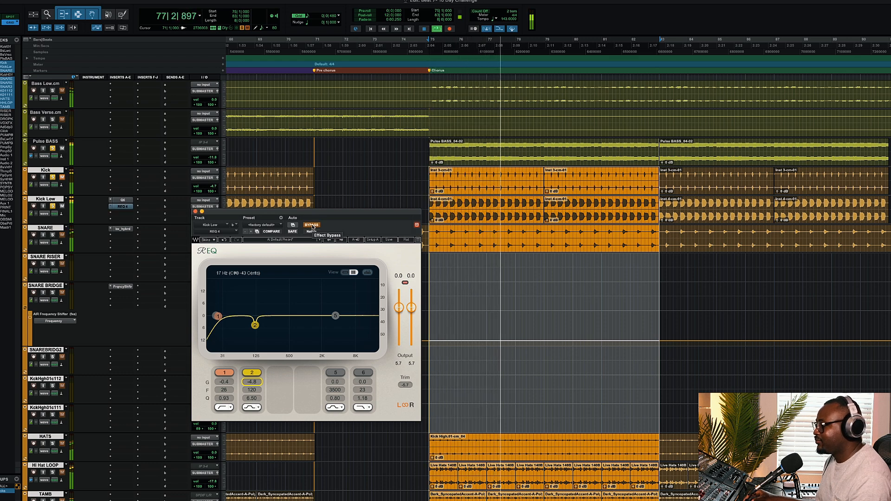
pyautogui.click(311, 225)
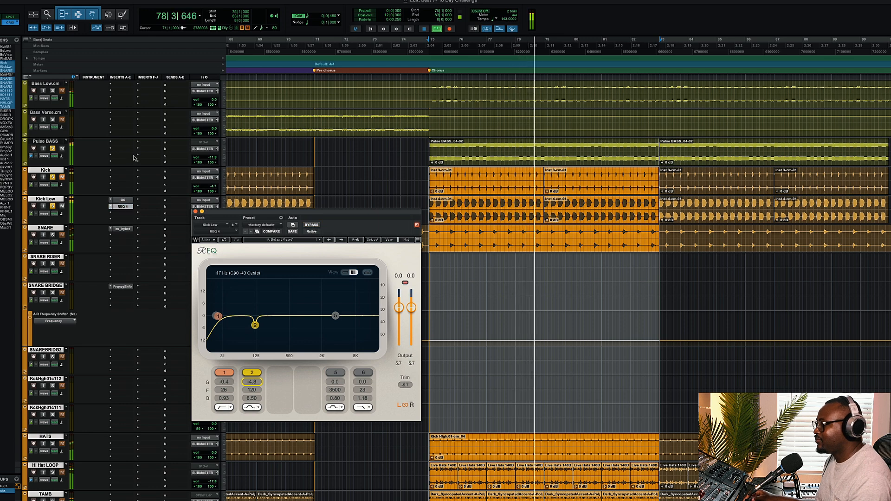
pyautogui.press('space')
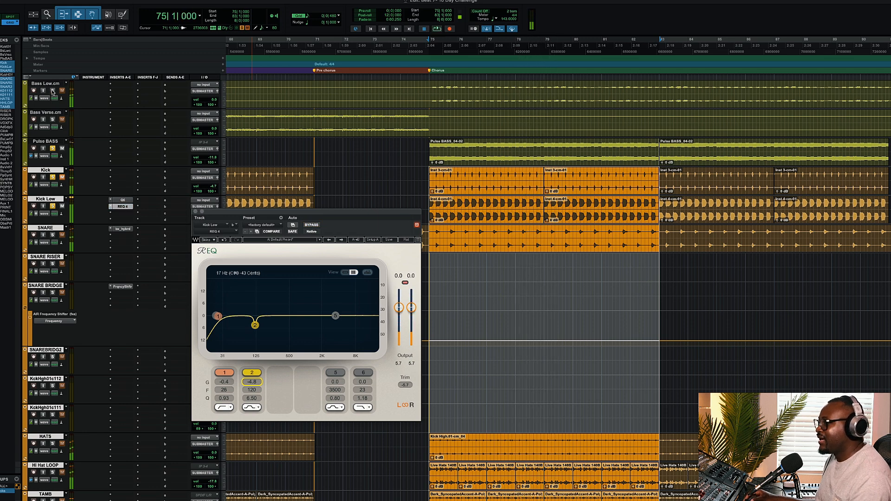
# - Repeat the Kick Low REQ 4 bypass comparison over the chorus with Bass Low.cm added to the soloed tracks
pyautogui.press('space')
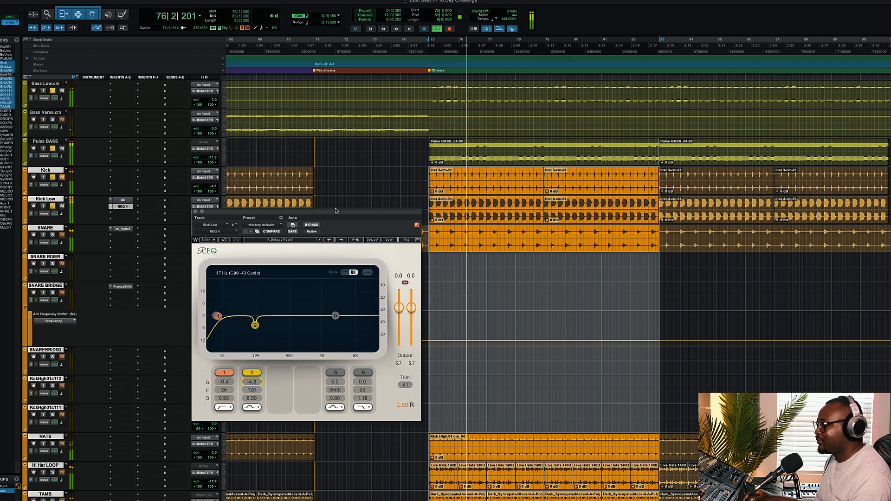
pyautogui.click(315, 226)
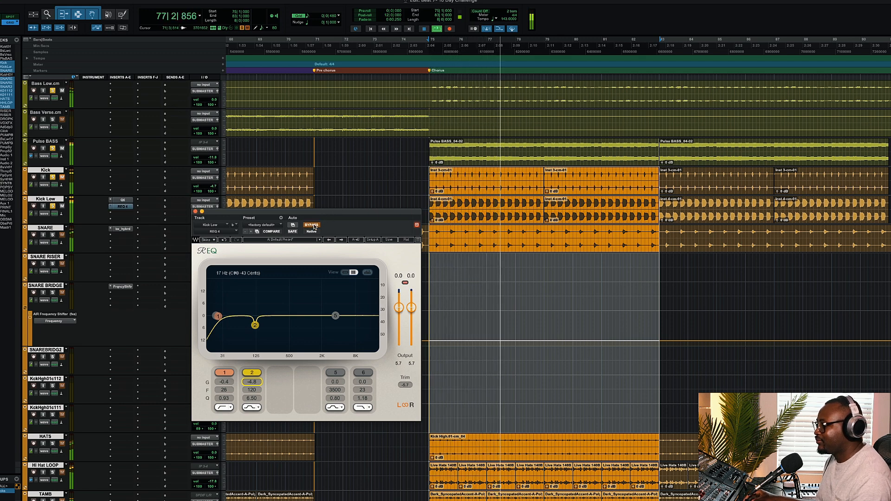
pyautogui.click(314, 226)
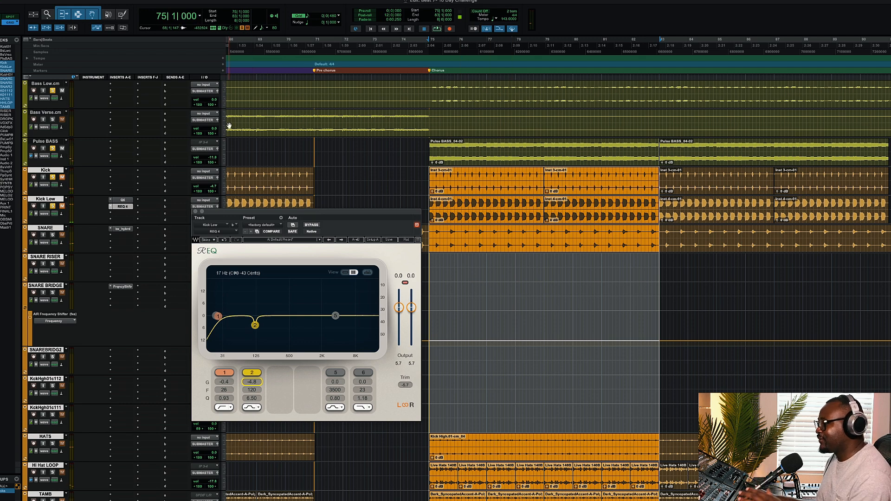
pyautogui.press('space')
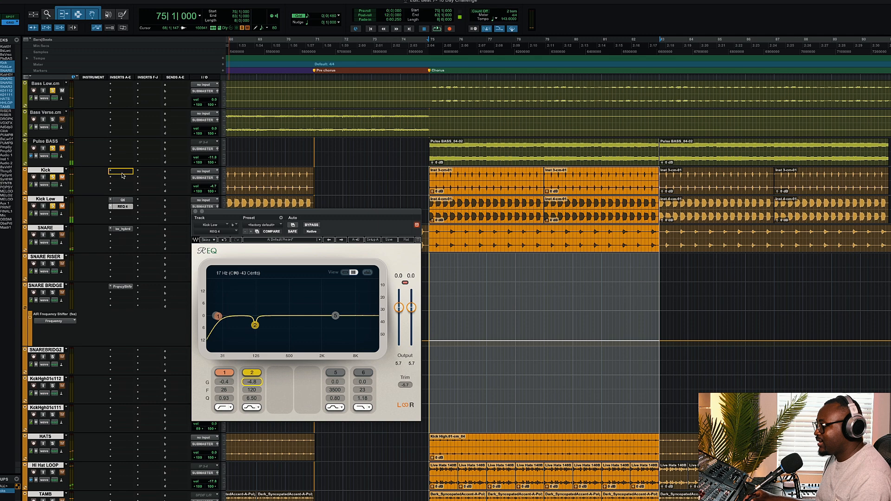
# - Copy the Kick Low REQ 4 to the first insert of Bass Low.cm and compare the chorus with that copy bypassed and active
pyautogui.click(121, 86)
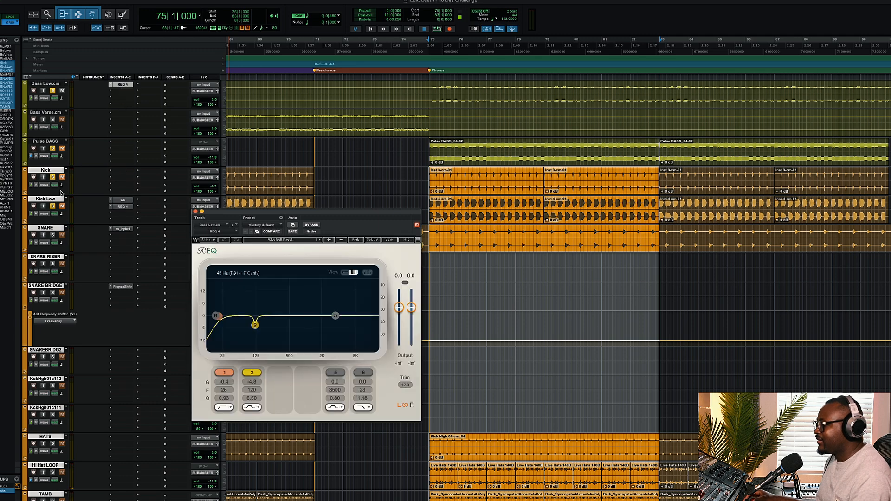
pyautogui.press('space')
pyautogui.click(312, 225)
pyautogui.click(311, 225)
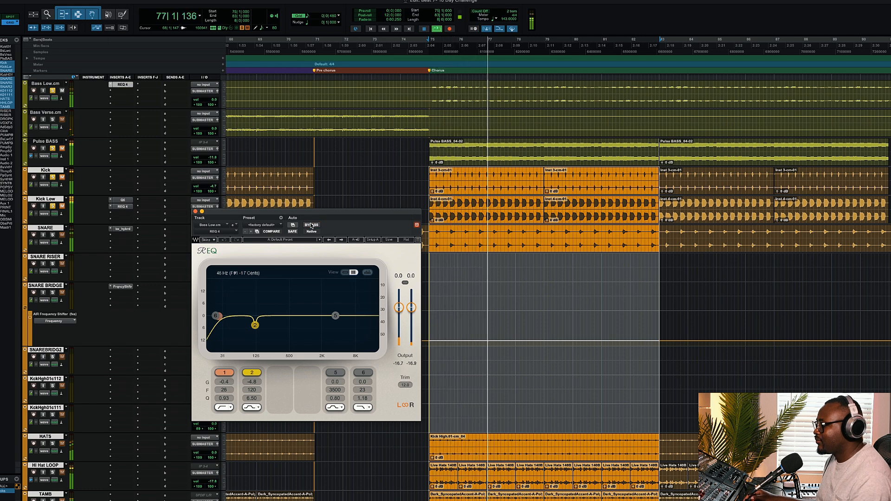
# - Lower the Bass Low.cm REQ 4 low cut to 21 Hz and audition the chorus, toggling the equalizer bypass and the Kick Low and Kick mutes
pyautogui.moveTo(218, 316)
pyautogui.mouseDown()
pyautogui.moveTo(278, 314)
pyautogui.moveTo(213, 316)
pyautogui.mouseUp()
pyautogui.click(310, 225)
pyautogui.click(311, 225)
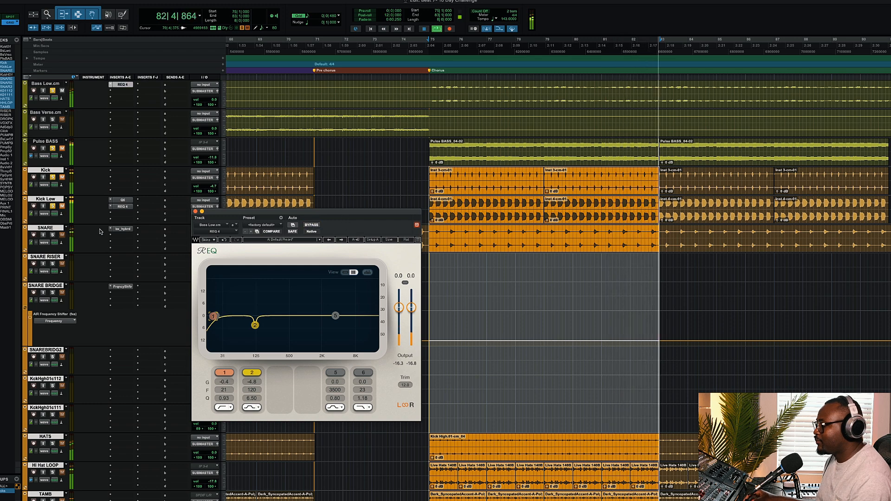
pyautogui.click(60, 207)
pyautogui.click(62, 178)
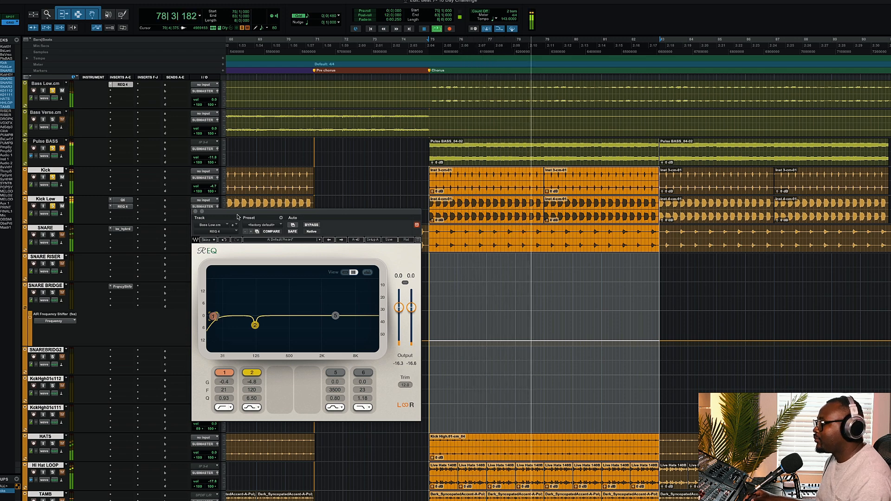
# - Show the Kick Low REQ 4 beside the Bass Low.cm one and compare the chorus with both equalizers bypassed and active
pyautogui.click(123, 207)
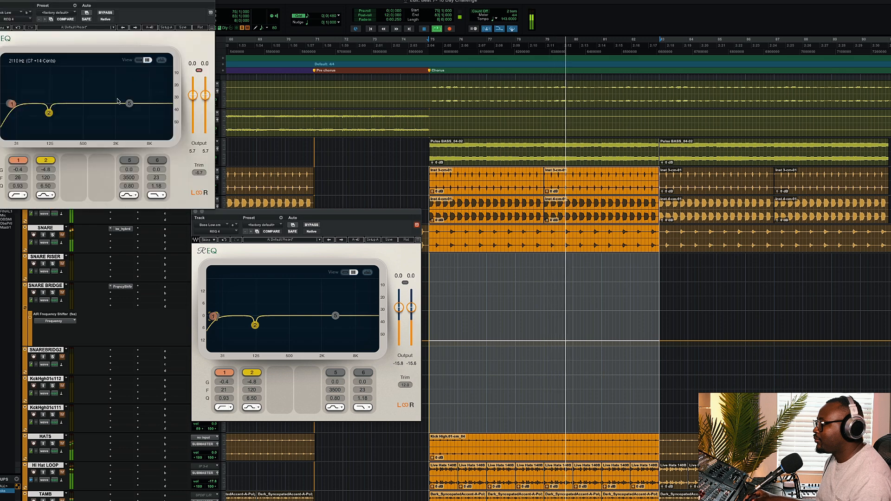
pyautogui.moveTo(91, 8); pyautogui.dragTo(311, 237)
pyautogui.click(311, 225)
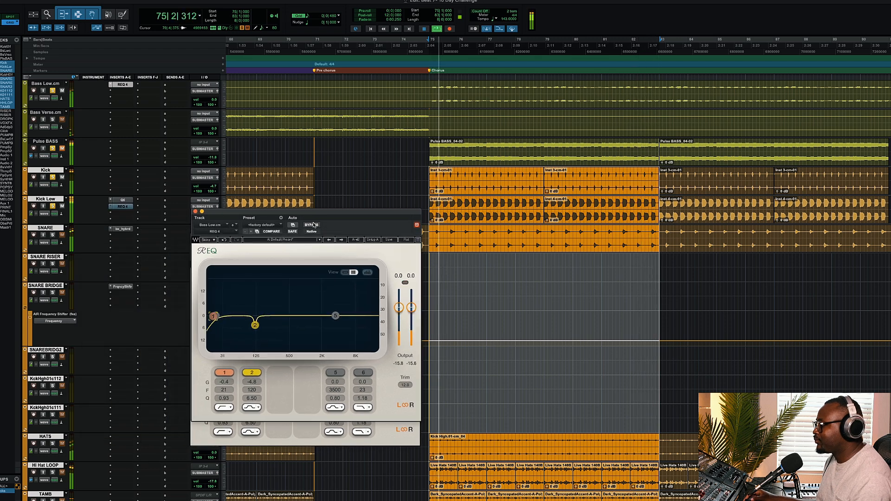
pyautogui.moveTo(352, 214); pyautogui.dragTo(294, 271)
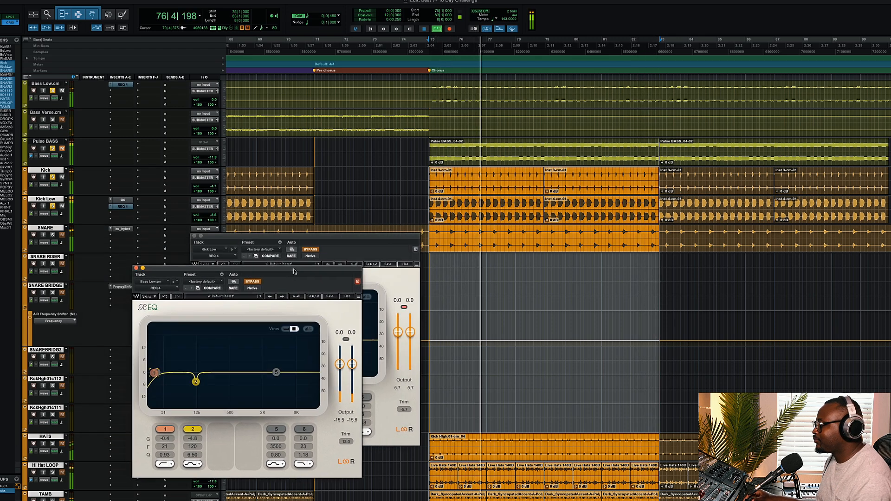
pyautogui.click(252, 282)
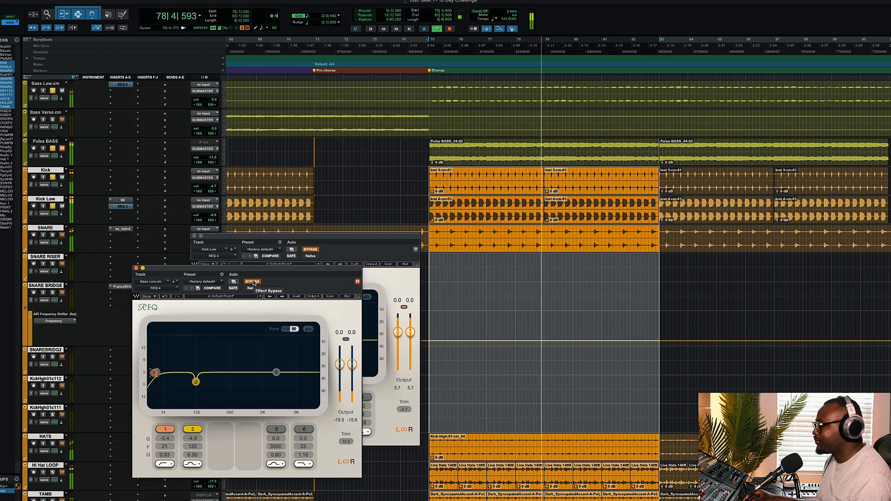
pyautogui.click(303, 263)
pyautogui.click(316, 249)
pyautogui.press('space')
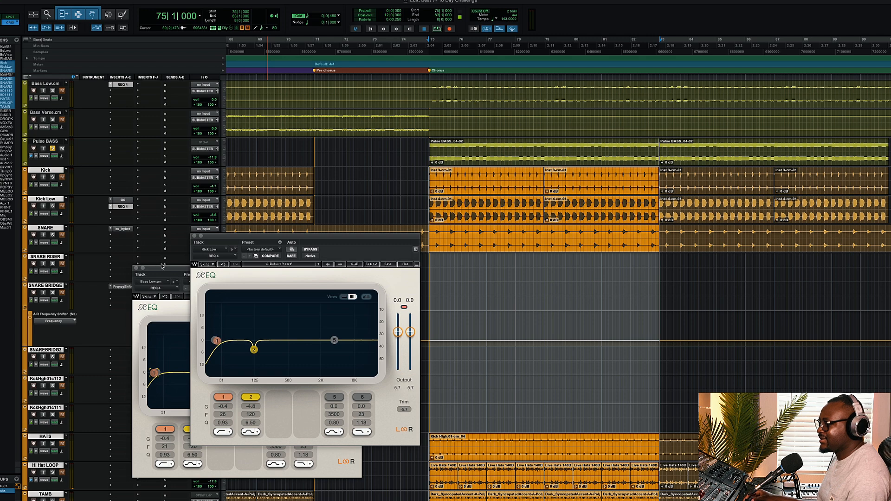
# - Close the Kick Low and Bass Low.cm REQ 4 windows and audition the chorus with only Pulse BASS soloed
pyautogui.click(136, 269)
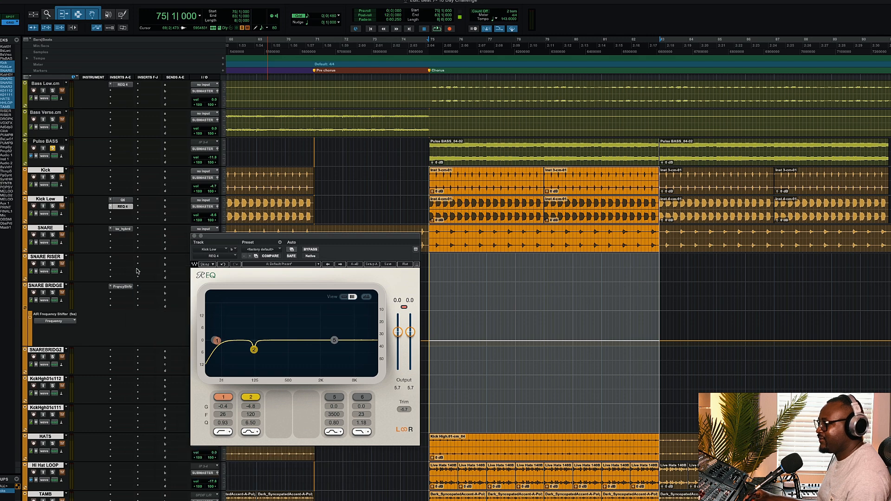
pyautogui.click(194, 236)
pyautogui.press('space')
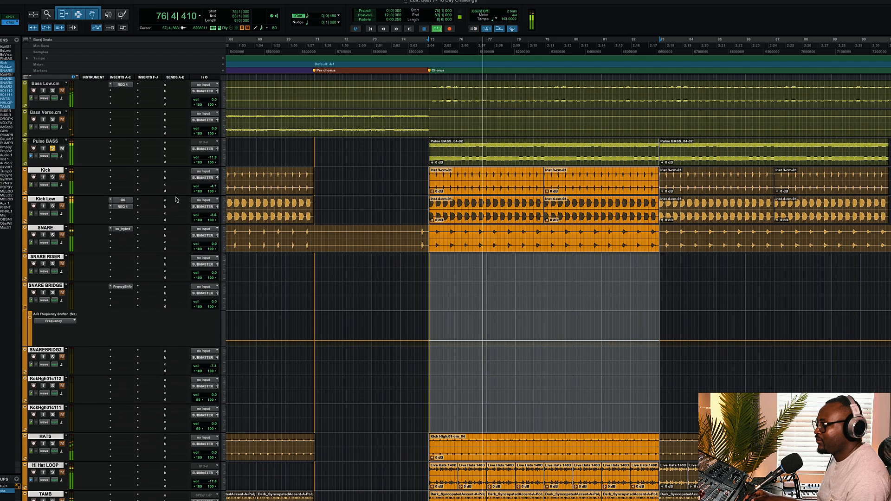
pyautogui.press('space')
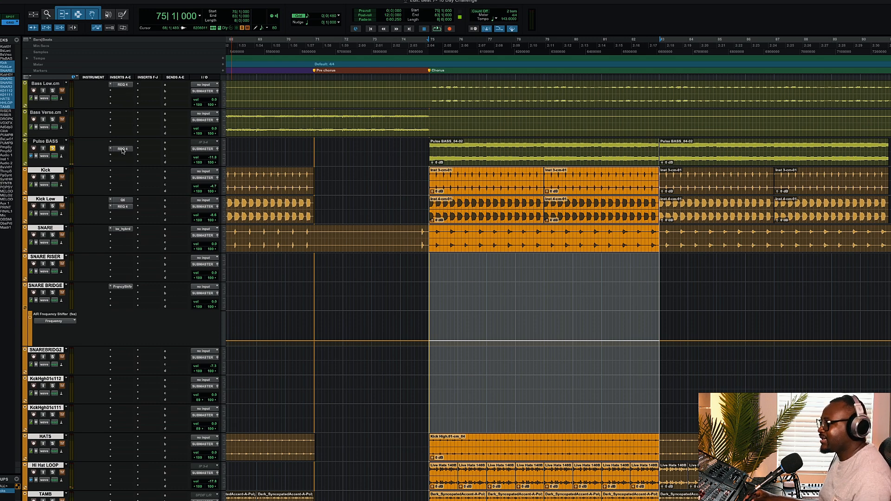
# - Open the REQ 4 on Pulse BASS, play the chorus through it and turn off its spectrum analyzer
pyautogui.click(123, 149)
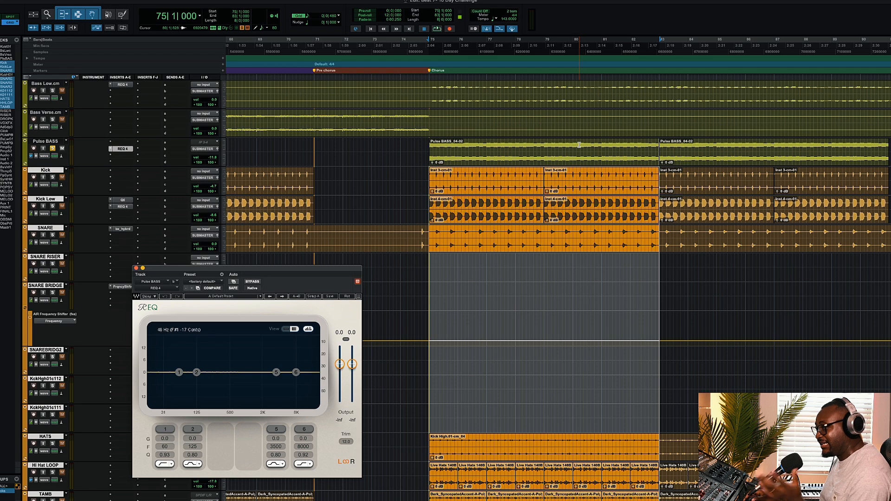
pyautogui.press('space')
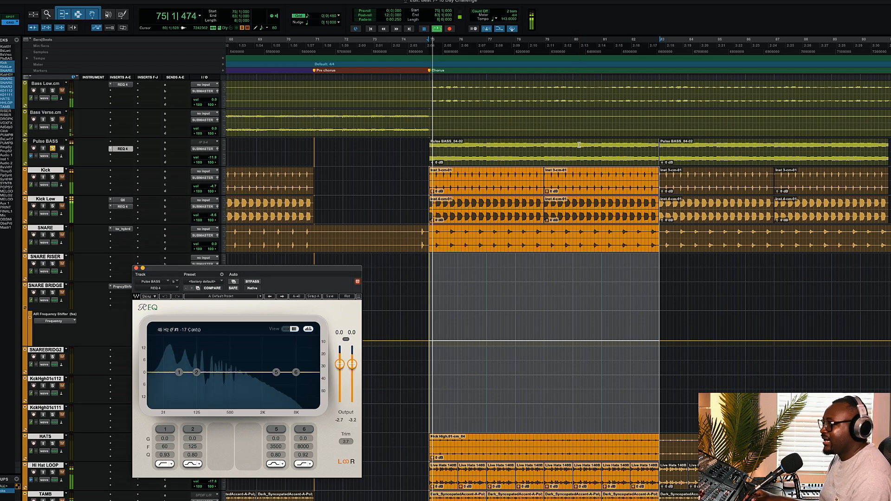
pyautogui.click(308, 329)
pyautogui.moveTo(273, 271); pyautogui.dragTo(468, 231)
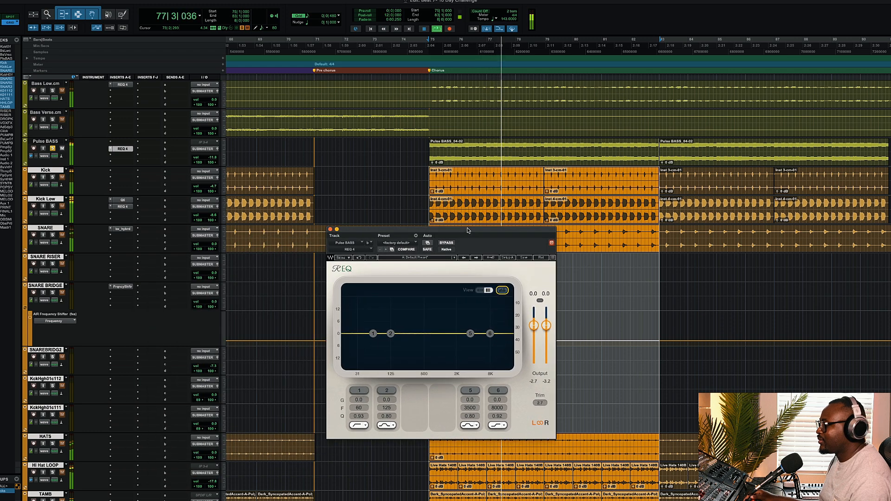
# - Sweep a REQ 4 band 2 boost with a Q of 1.87 through the Pulse BASS low mids, ending at 7.0 dB and 165 Hz
pyautogui.moveTo(391, 334); pyautogui.dragTo(403, 320)
pyautogui.moveTo(386, 416); pyautogui.dragTo(387, 395)
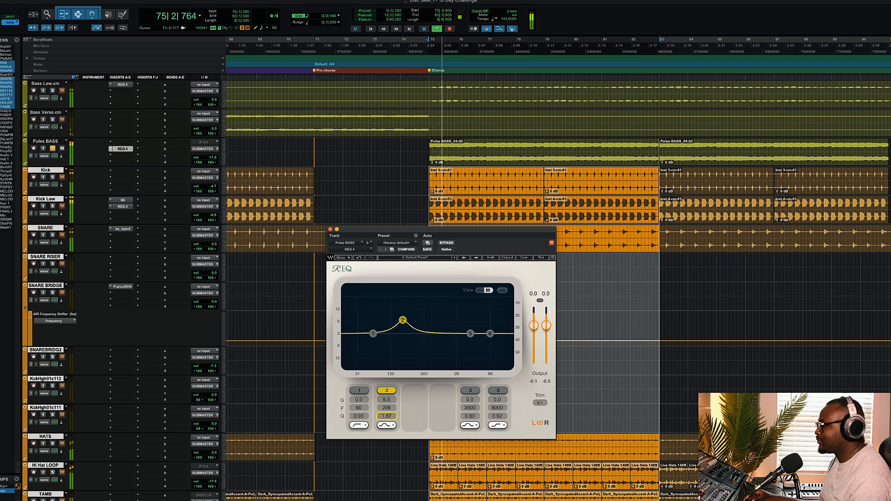
pyautogui.moveTo(403, 321); pyautogui.dragTo(397, 318)
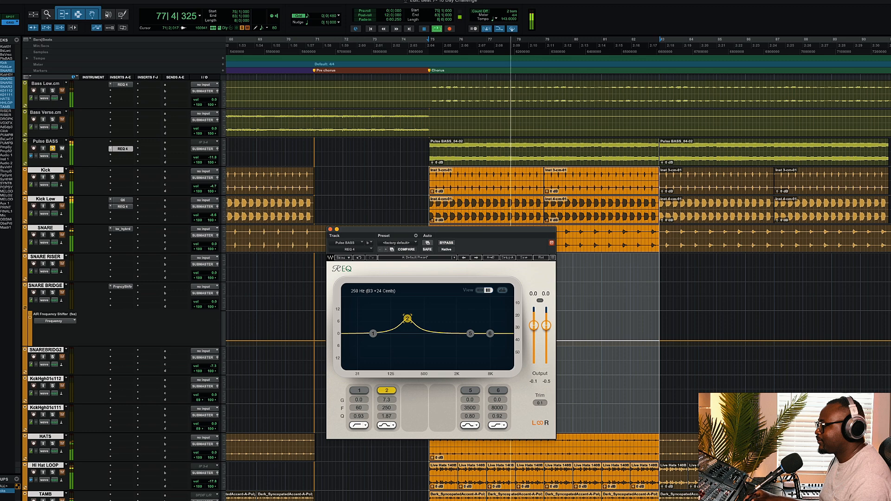
pyautogui.moveTo(407, 318)
pyautogui.mouseDown()
pyautogui.moveTo(417, 317)
pyautogui.moveTo(397, 319)
pyautogui.mouseUp()
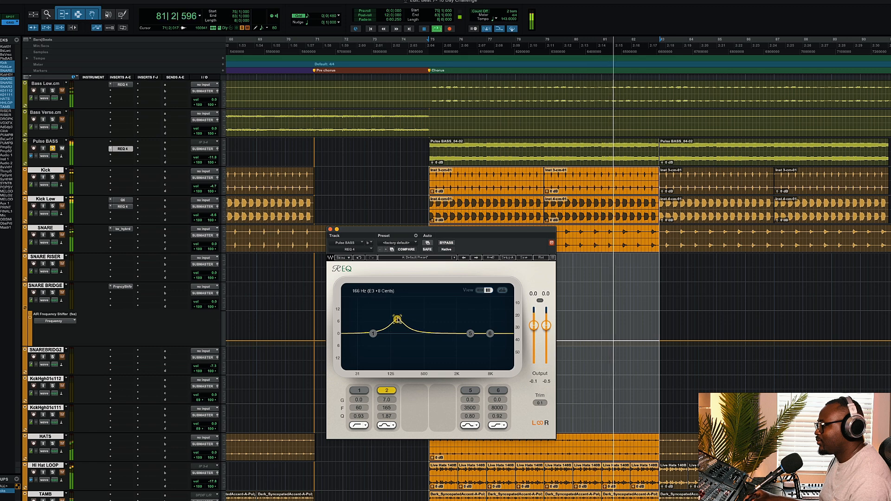
# - Solo Bass Low.cm, Kick and Kick Low alongside Pulse BASS and turn its band 2 into a 3.6 dB cut at 232 Hz, toggling the bypass
pyautogui.click(53, 177)
pyautogui.click(53, 205)
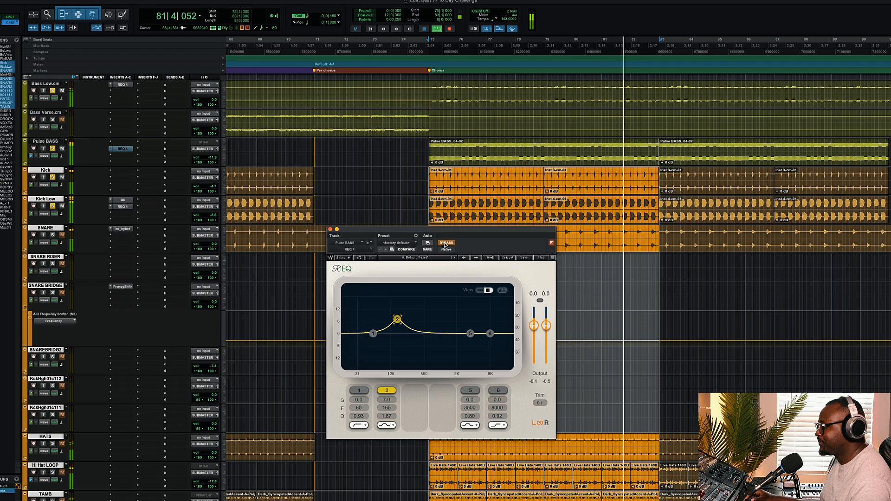
pyautogui.moveTo(397, 319); pyautogui.dragTo(405, 341)
pyautogui.moveTo(387, 417); pyautogui.dragTo(387, 416)
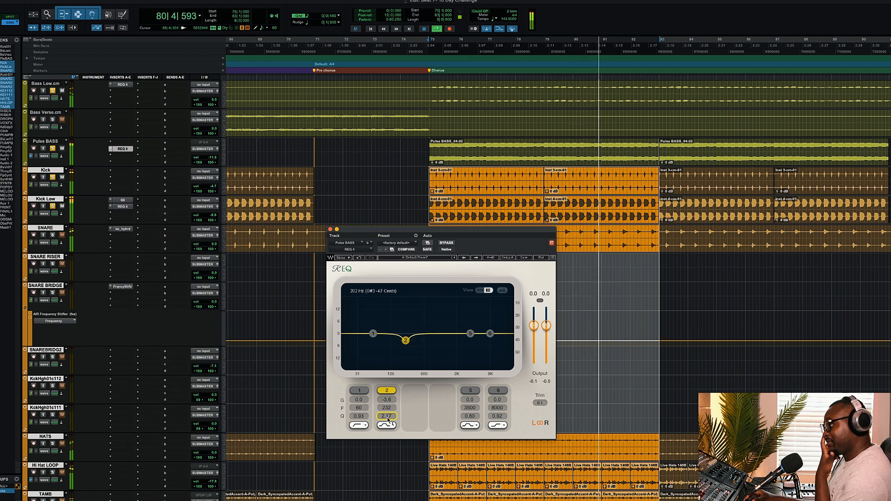
pyautogui.click(444, 242)
pyautogui.click(444, 243)
# - Boost Pulse BASS band 5 by 3.0 dB at 486 Hz, set band 2 to -5.6 dB at 222 Hz, Q 1.83, and compare with bypass
pyautogui.moveTo(471, 334); pyautogui.dragTo(408, 349)
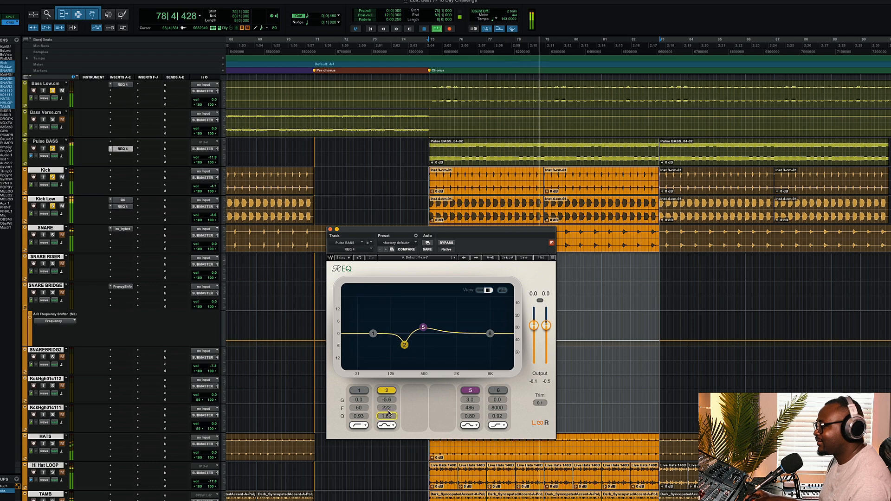
pyautogui.click(445, 243)
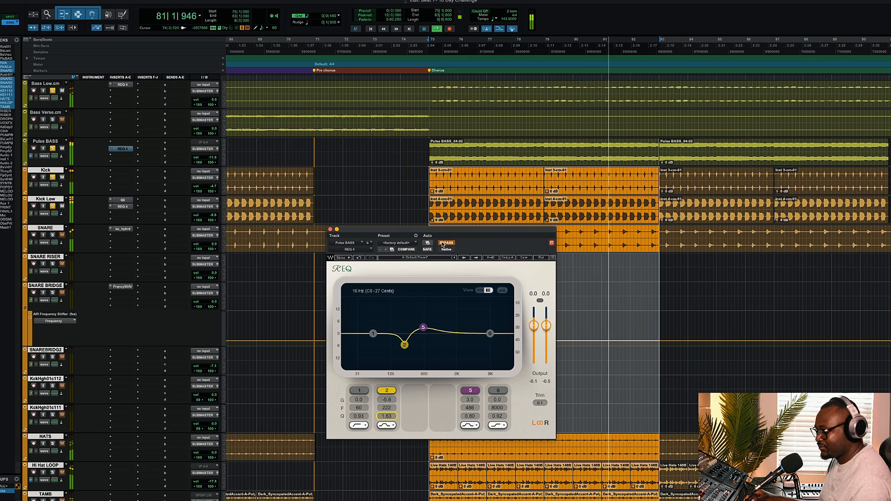
pyautogui.click(445, 243)
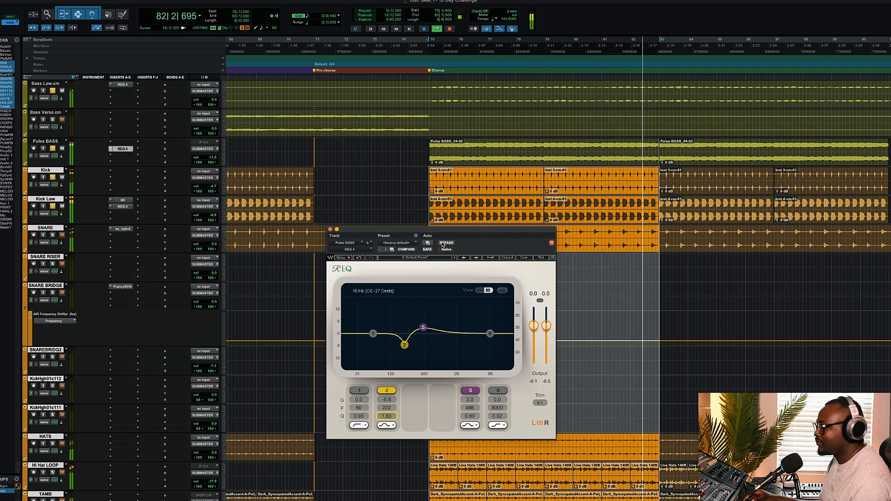
pyautogui.click(444, 243)
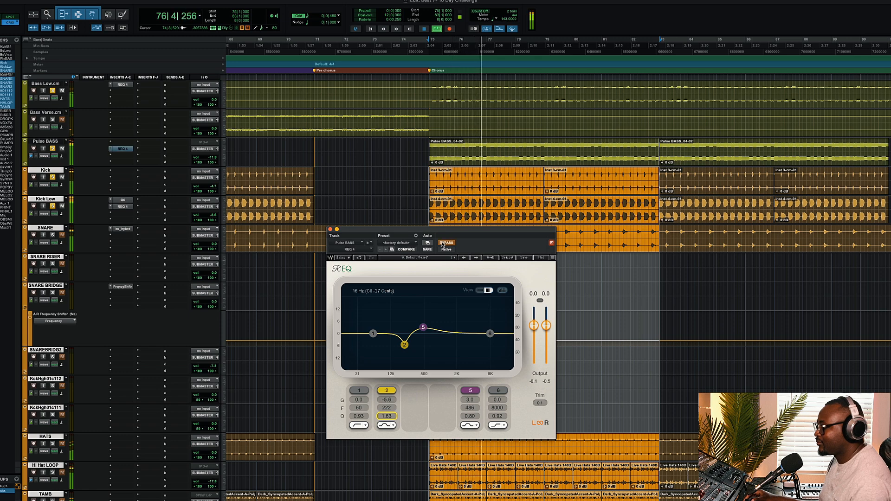
pyautogui.click(445, 243)
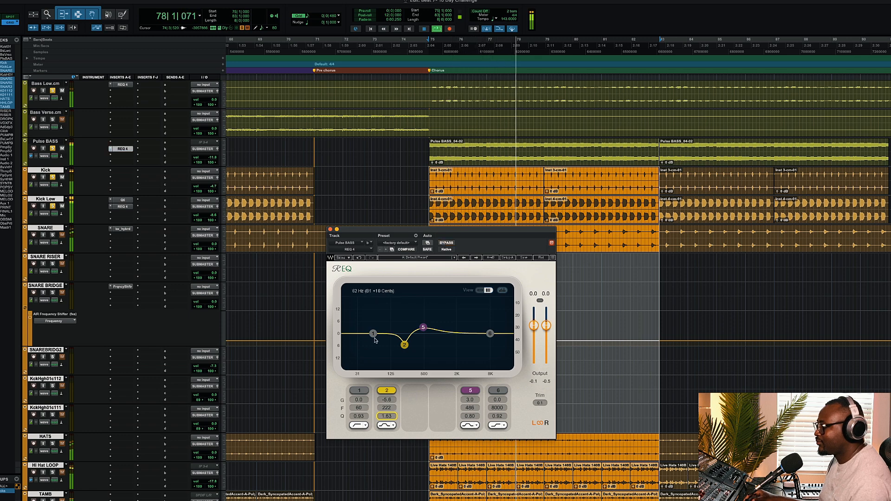
# - Make Pulse BASS band 1 a low shelf boosted 2.7 dB at 91 Hz and set band 6 to 0.3 dB at 4063 Hz
pyautogui.moveTo(373, 333); pyautogui.dragTo(376, 330)
pyautogui.click(357, 425)
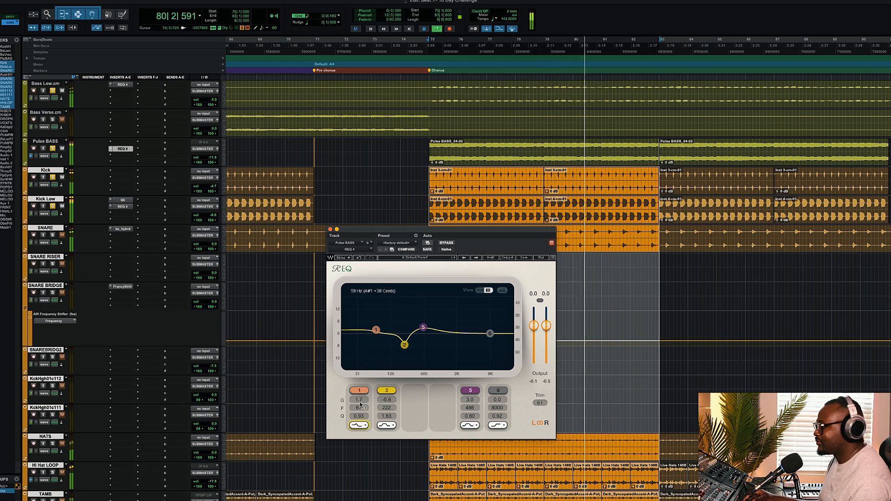
pyautogui.moveTo(376, 330); pyautogui.dragTo(383, 328)
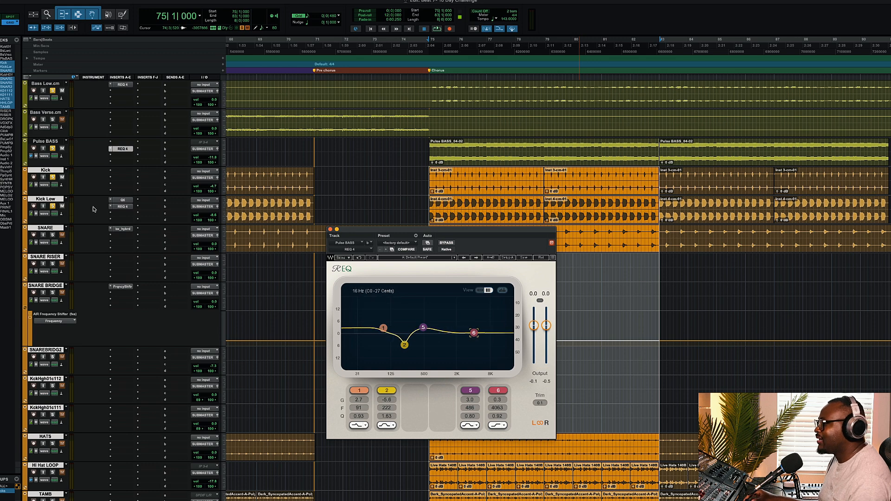
# - Replace the REQ 4 on Pulse BASS with the stereo REQ 6 and set band 1 as a low cut around 26 Hz
pyautogui.click(112, 151)
pyautogui.moveTo(139, 149)
pyautogui.moveTo(190, 151)
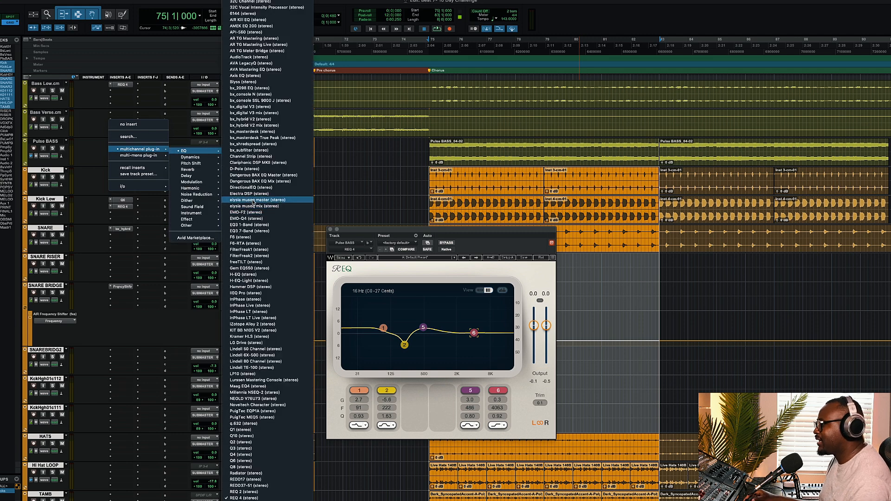
pyautogui.scroll(-2, 297, 419)
pyautogui.click(260, 493)
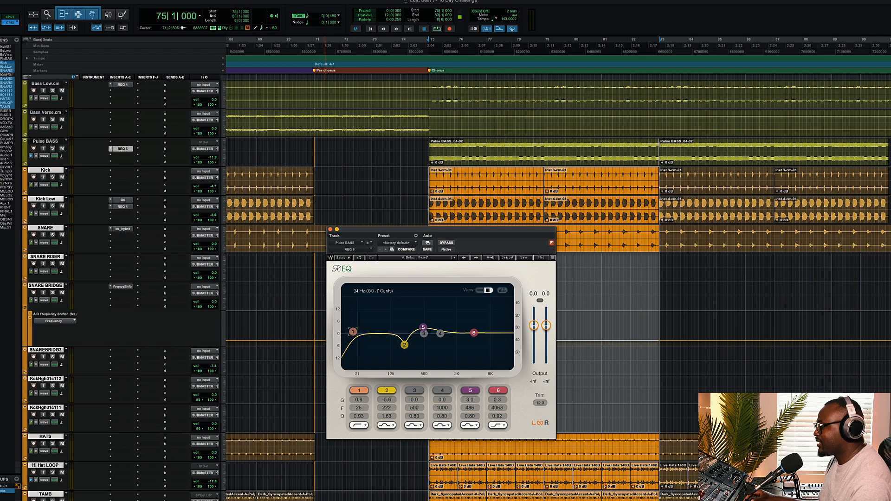
# - Lower the band 1 low cut to 21 Hz and shape band 3 as a 2.6 dB low shelf at 72 Hz, auditioning it against bypass
pyautogui.moveTo(349, 332); pyautogui.dragTo(348, 332)
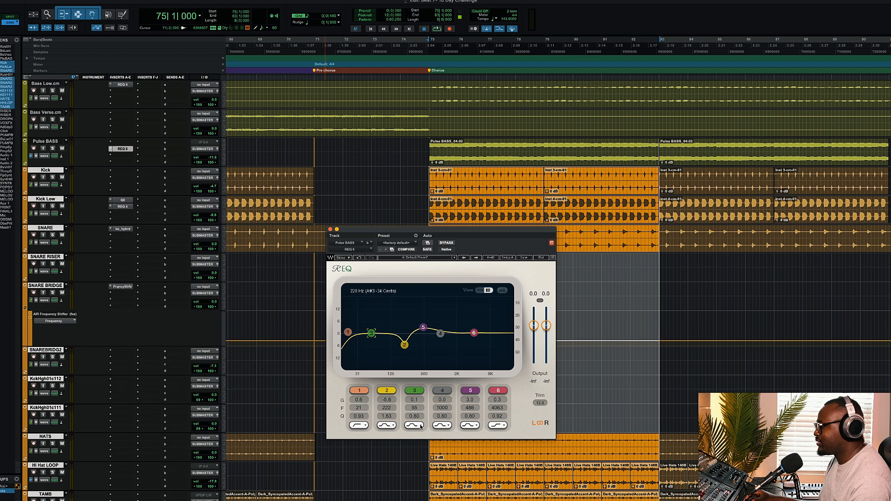
pyautogui.click(434, 442)
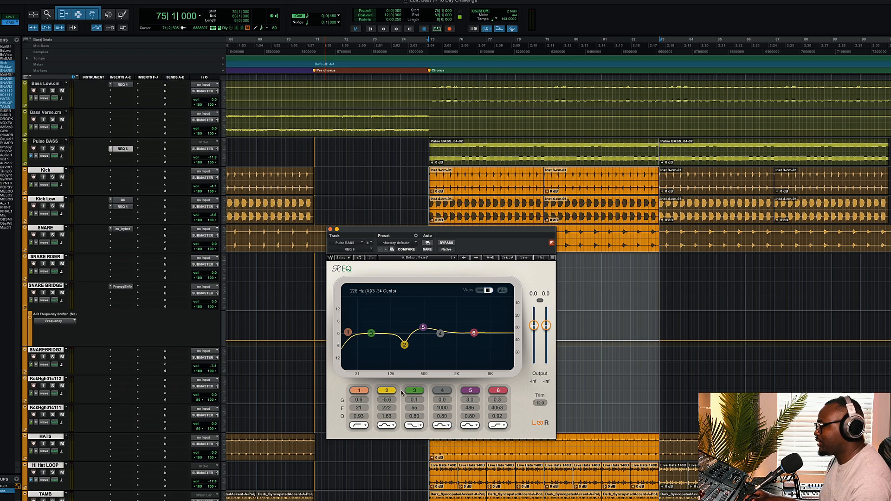
pyautogui.press('space')
pyautogui.click(53, 149)
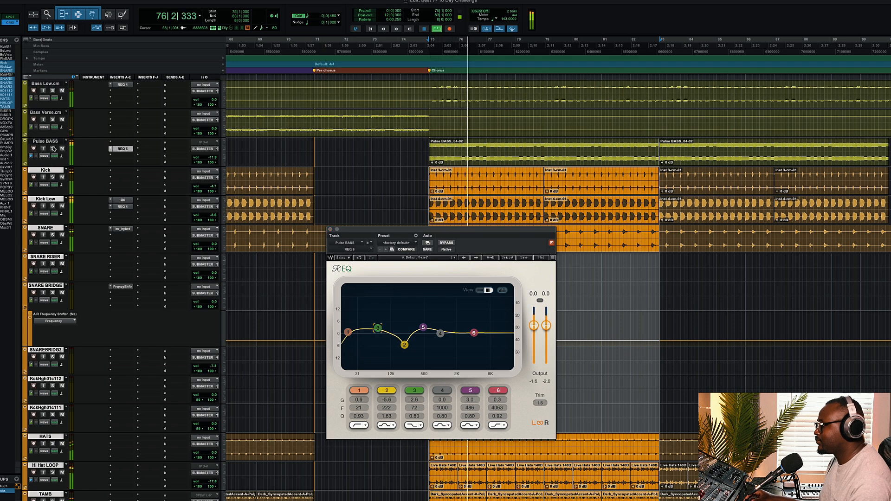
pyautogui.click(446, 243)
pyautogui.click(446, 243)
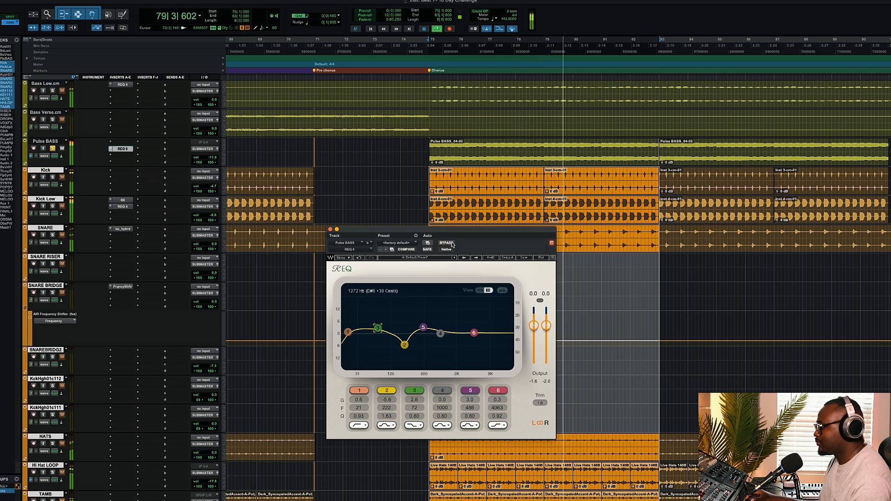
# - Set Pulse BASS band 3 to 4.0 dB at 108 Hz, switch off band 1 and compare the chorus with the REQ 6 bypassed and active
pyautogui.moveTo(378, 329); pyautogui.dragTo(384, 324)
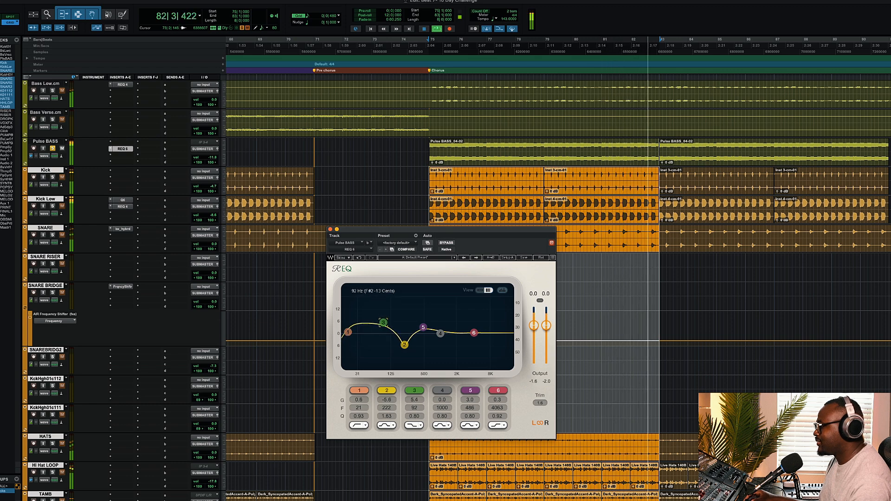
pyautogui.click(359, 392)
pyautogui.moveTo(385, 327); pyautogui.dragTo(387, 326)
pyautogui.click(447, 243)
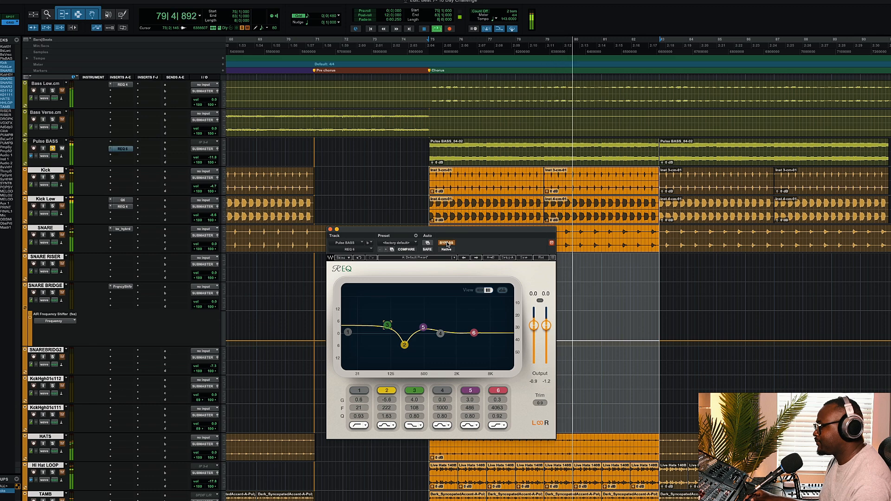
pyautogui.click(447, 243)
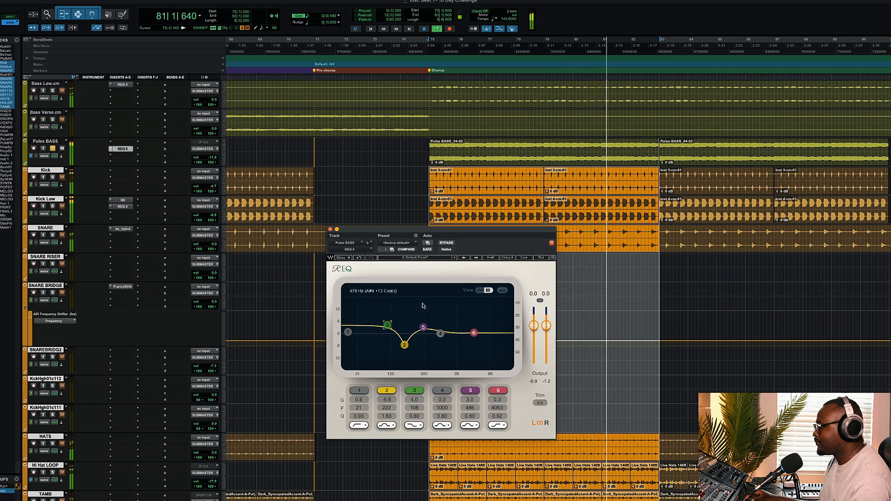
pyautogui.press('space')
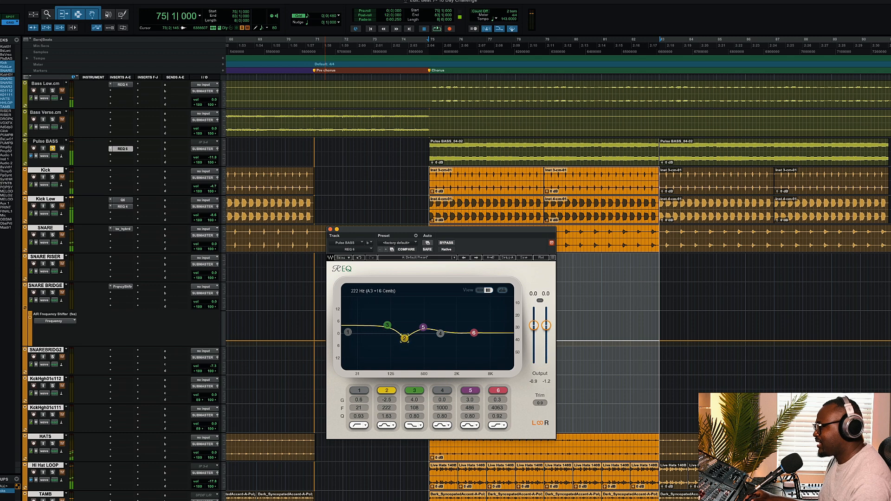
# - Set Pulse BASS band 2 to -4.9 dB at 213 Hz and band 5 to 4.4 dB at 366 Hz while auditioning the chorus
pyautogui.press('space')
pyautogui.moveTo(405, 347)
pyautogui.mouseDown()
pyautogui.moveTo(405, 309)
pyautogui.moveTo(403, 343)
pyautogui.mouseUp()
pyautogui.press('space')
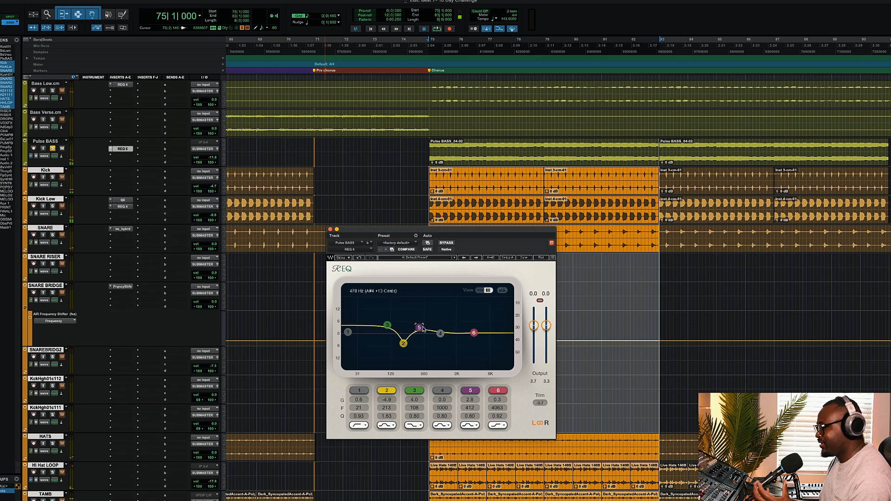
pyautogui.moveTo(418, 327); pyautogui.dragTo(418, 326)
pyautogui.press('space')
pyautogui.moveTo(418, 327); pyautogui.dragTo(416, 324)
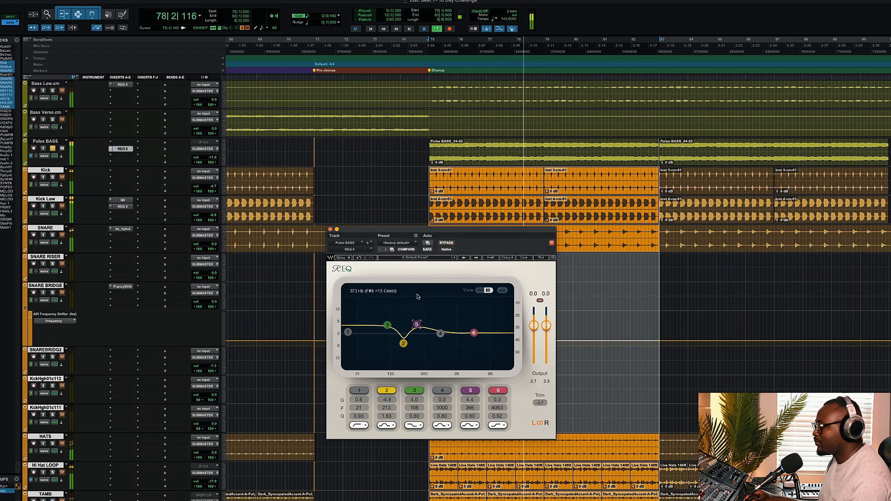
# - Set Pulse BASS band 2 to -5.8 dB at 214 Hz and re-enable band 1 as a low cut at 36 Hz
pyautogui.moveTo(403, 343)
pyautogui.mouseDown()
pyautogui.moveTo(404, 318)
pyautogui.moveTo(404, 345)
pyautogui.mouseUp()
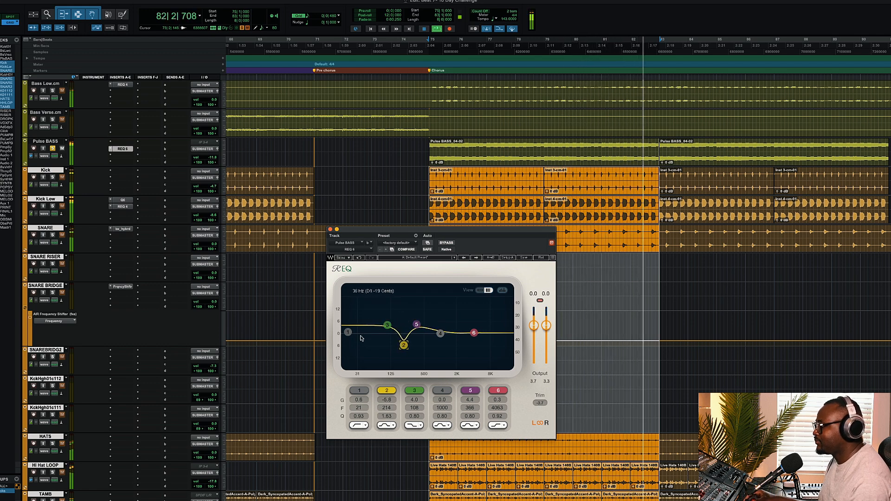
pyautogui.click(358, 390)
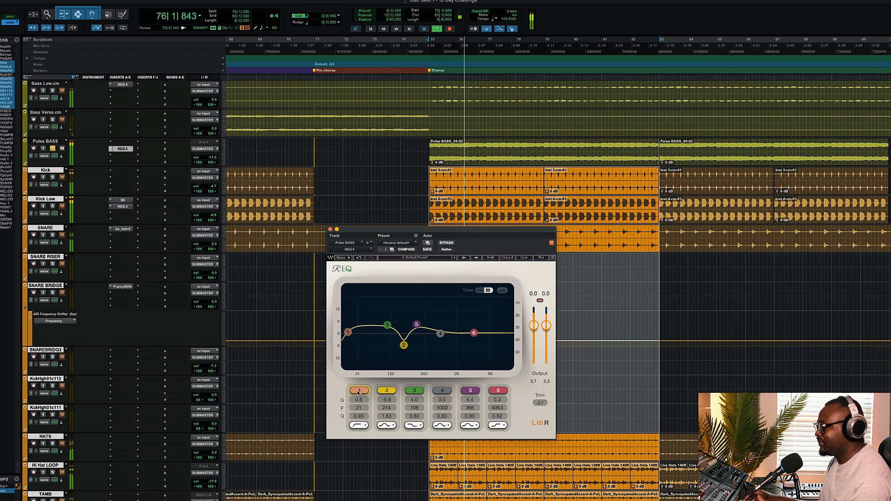
pyautogui.moveTo(348, 332); pyautogui.dragTo(369, 335)
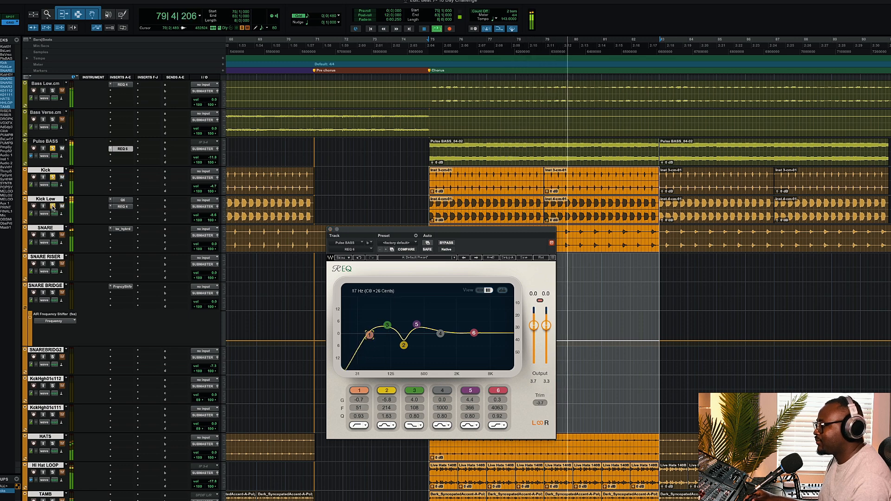
pyautogui.moveTo(370, 335); pyautogui.dragTo(361, 336)
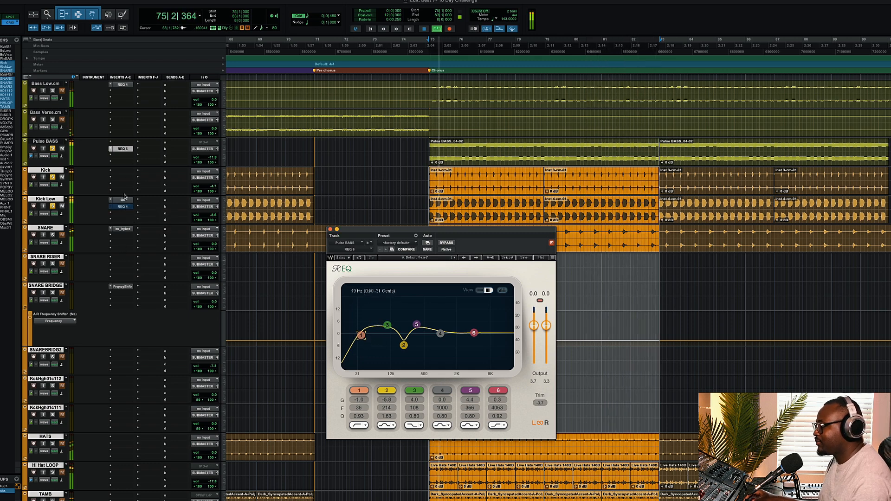
# - Compare the soloed Pulse BASS, Kick and Kick Low layers with the REQ 6 bypassed and active, and stop playback
pyautogui.keyDown('super'); pyautogui.click(123, 149); pyautogui.keyUp('super')
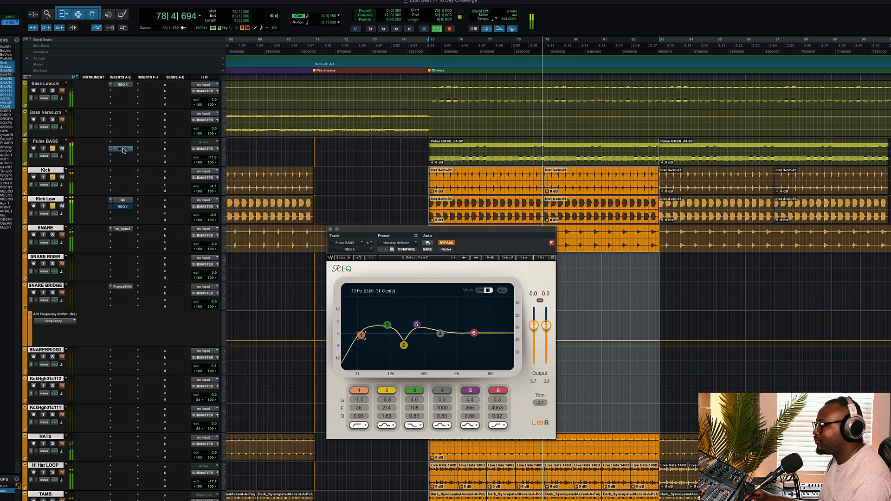
pyautogui.click(123, 150)
pyautogui.rightClick(123, 149)
pyautogui.click(123, 150)
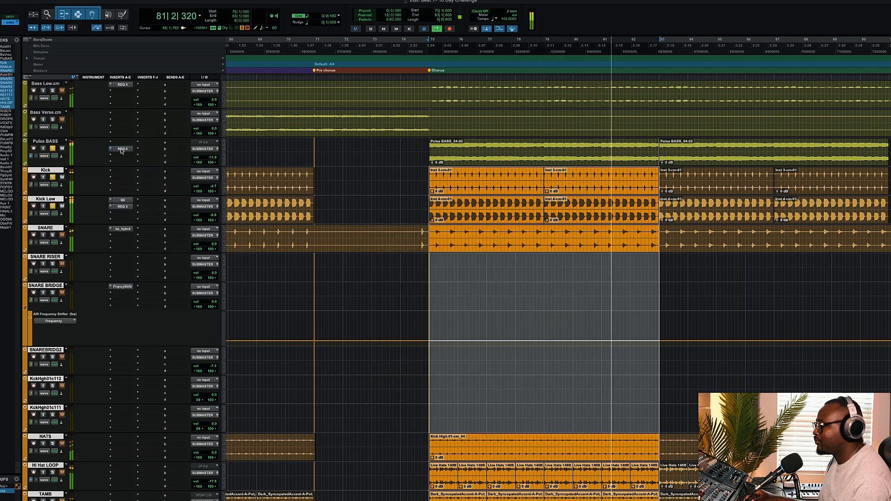
pyautogui.press('space')
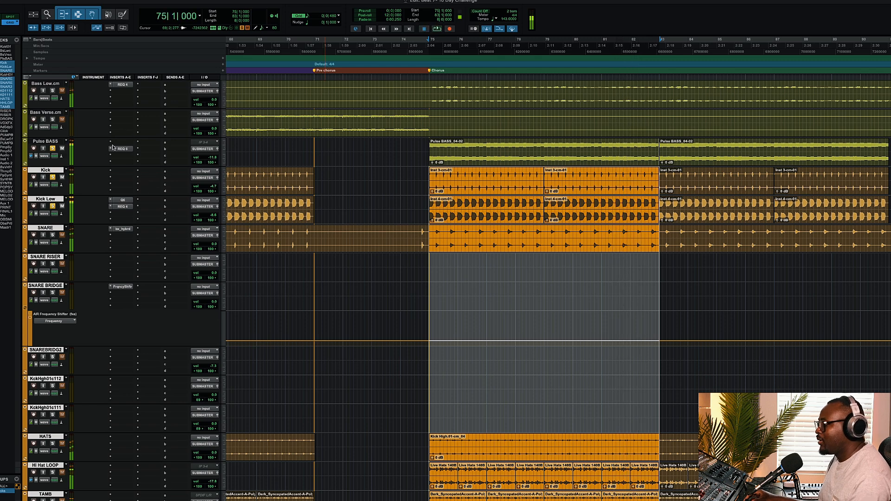
# - Remove the REQ 6 from the Pulse BASS insert
pyautogui.click(122, 149)
pyautogui.click(110, 150)
pyautogui.click(151, 136)
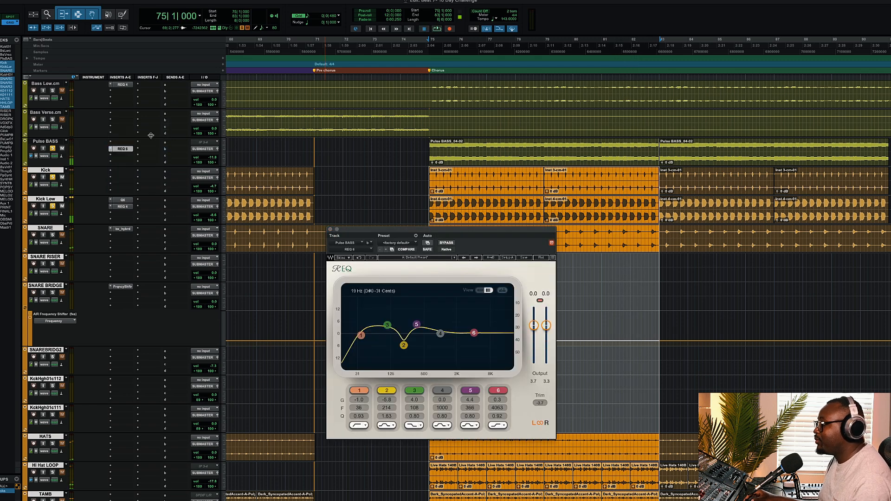
pyautogui.click(110, 149)
pyautogui.click(130, 124)
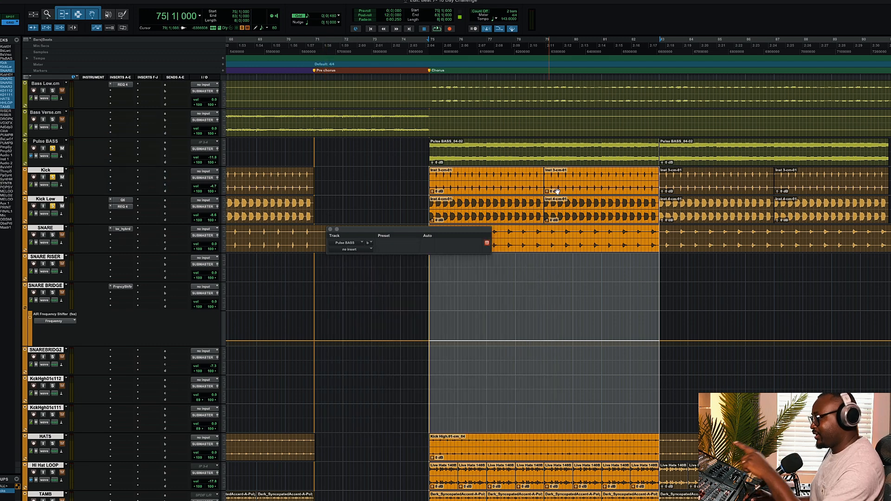
# - Insert the stereo C4 multiband processor on Pulse BASS and set its low and mid crossovers to 71 Hz and 252 Hz
pyautogui.click(117, 149)
pyautogui.moveTo(145, 149)
pyautogui.moveTo(191, 152)
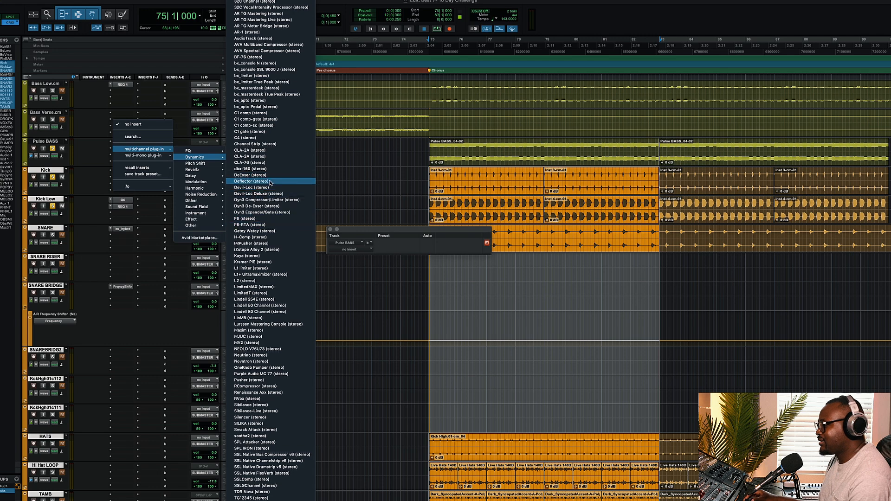
pyautogui.click(261, 138)
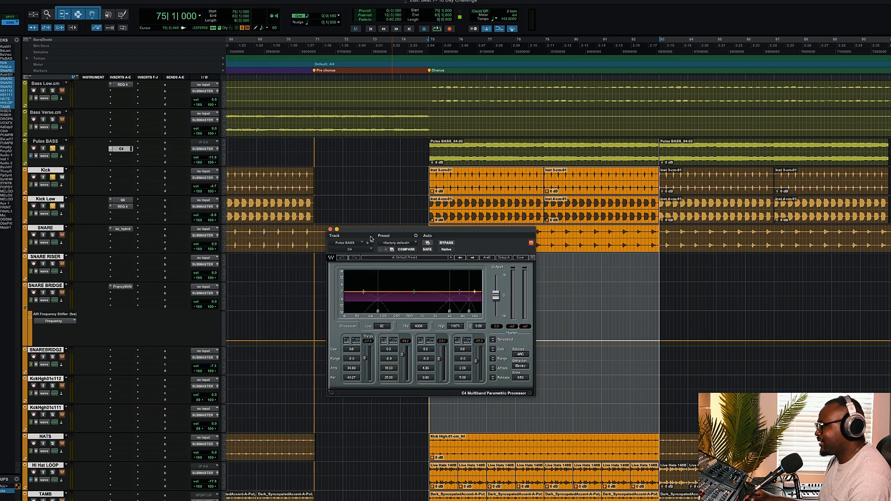
pyautogui.moveTo(367, 232); pyautogui.dragTo(394, 266)
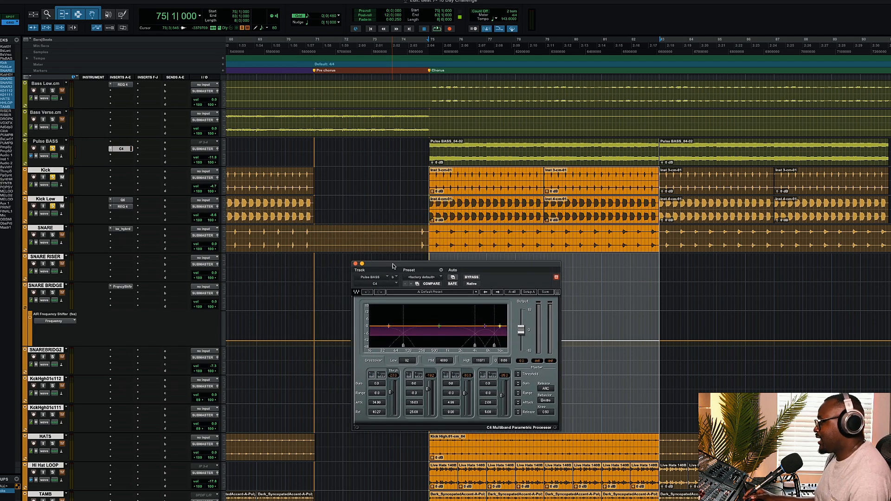
pyautogui.moveTo(488, 271); pyautogui.dragTo(475, 270)
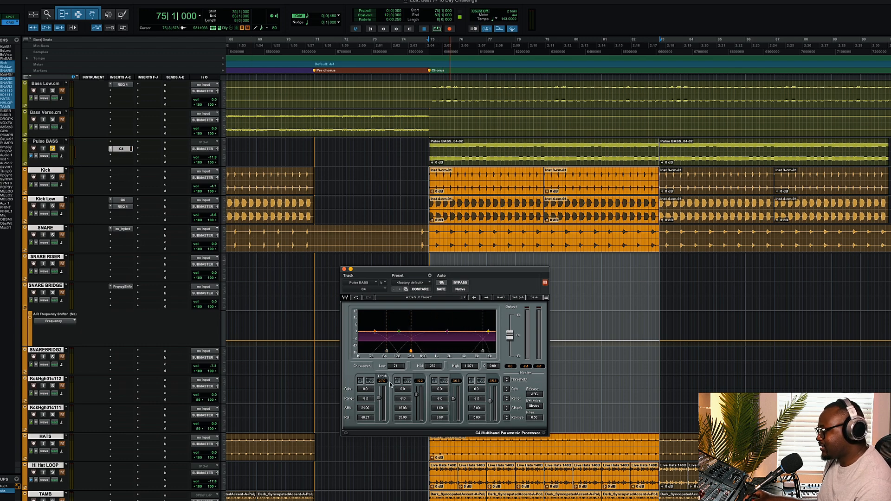
# - Try setting the range of all C4 bands to 0.0 while auditioning the chorus, and undo the changes
pyautogui.press('space')
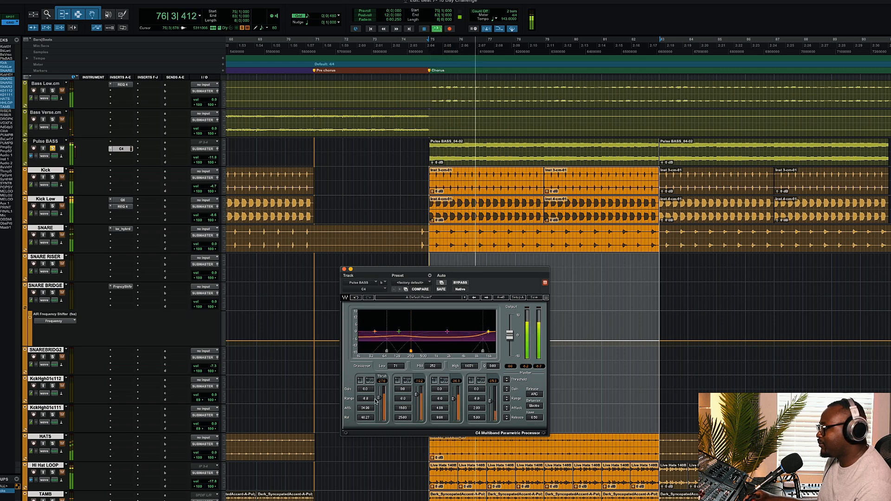
pyautogui.moveTo(507, 400); pyautogui.dragTo(507, 383)
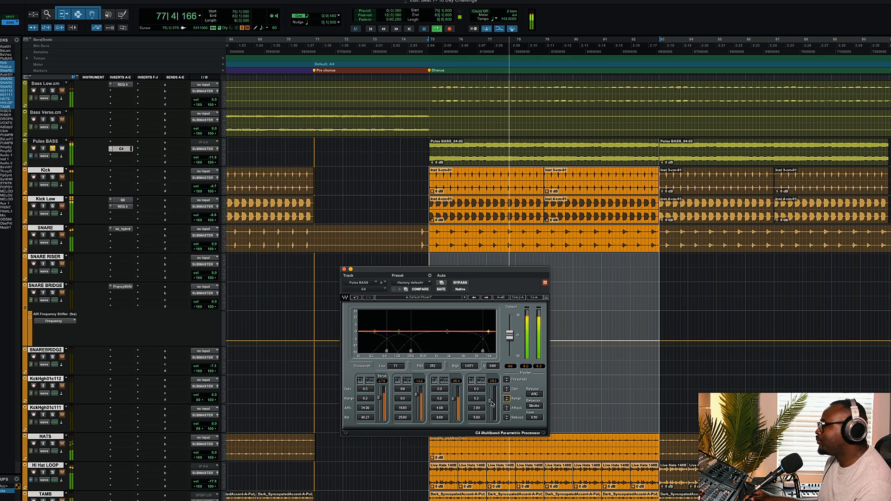
pyautogui.moveTo(379, 401); pyautogui.dragTo(379, 402)
pyautogui.press('space')
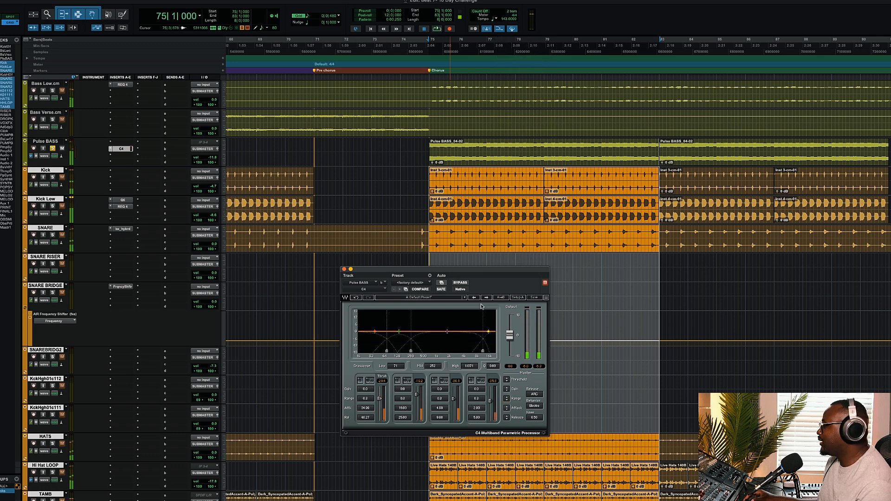
pyautogui.click(356, 298)
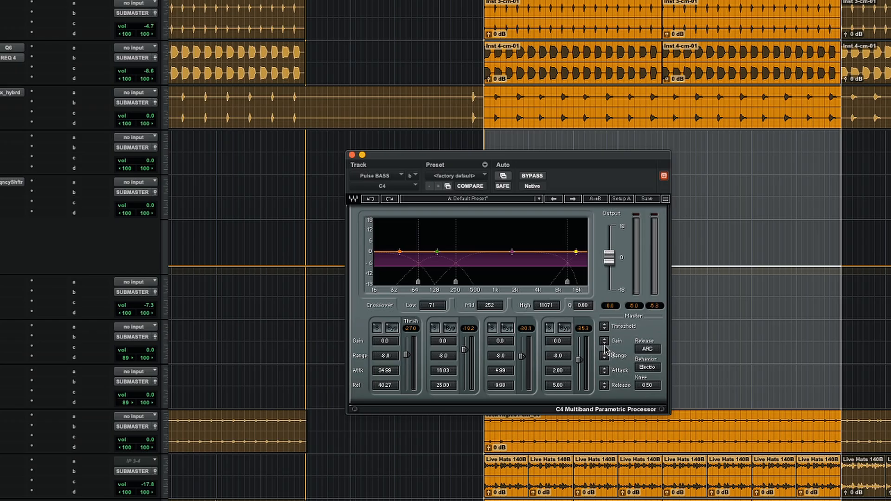
# - Set the gain of all C4 bands to 0.2 and bypass the upper three bands during chorus playback
pyautogui.click(604, 339)
pyautogui.click(603, 339)
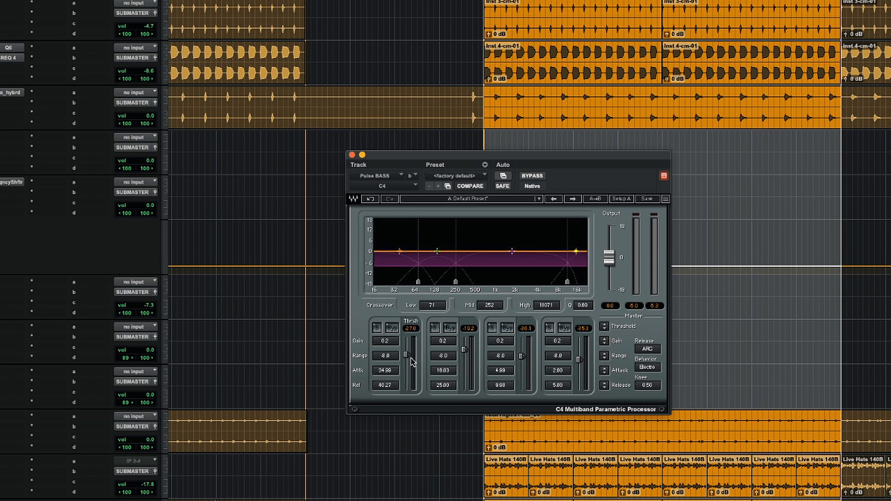
pyautogui.press('space')
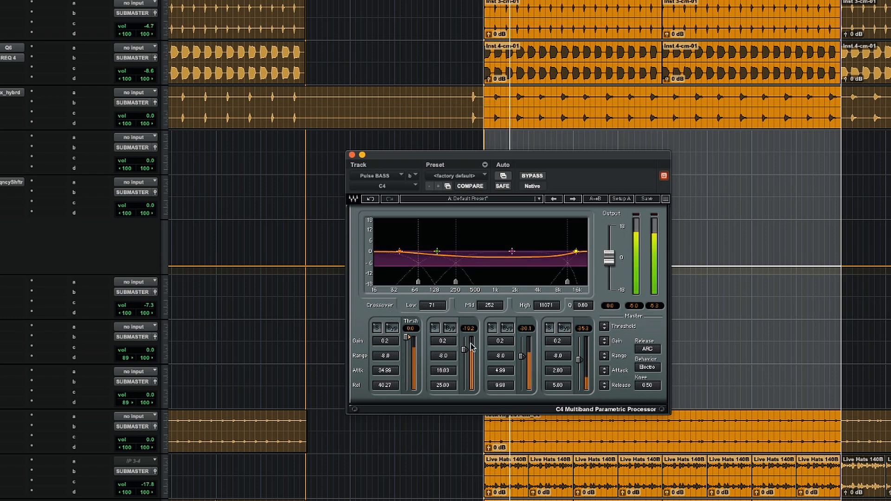
pyautogui.click(508, 328)
pyautogui.click(565, 328)
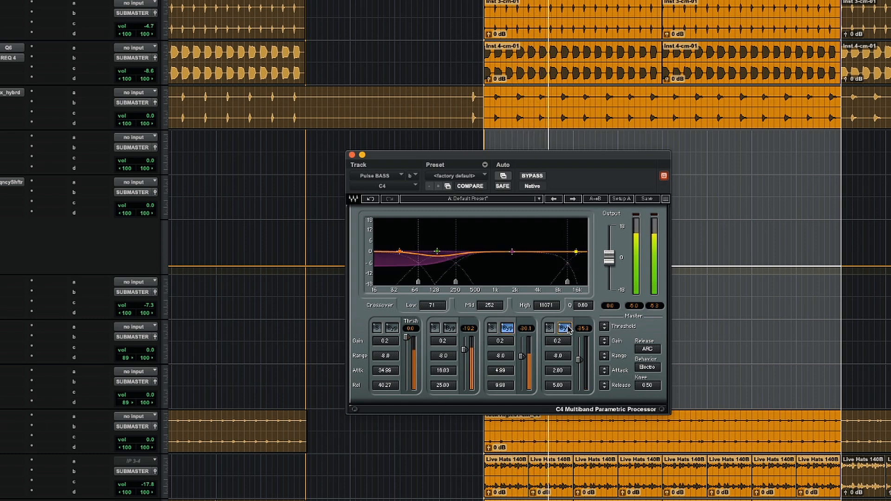
pyautogui.click(450, 328)
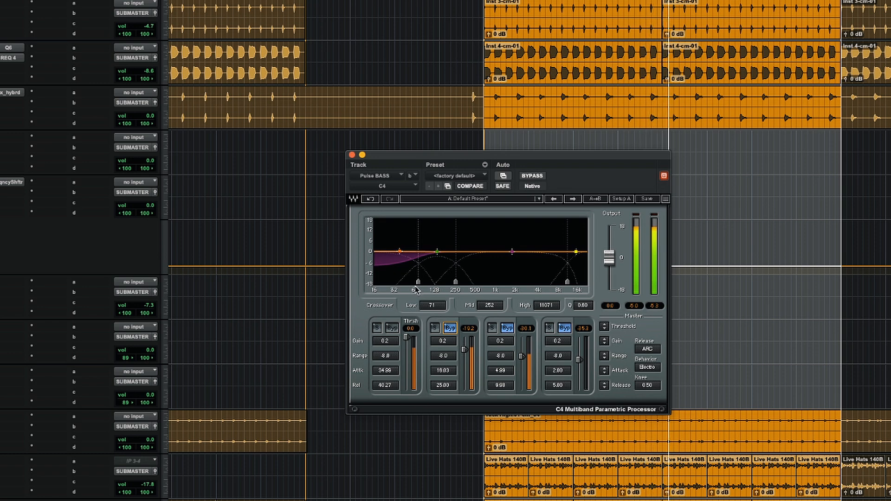
# - Set the C4 low band's threshold to -21.5 and compare the chorus with that band bypassed and active
pyautogui.moveTo(407, 337); pyautogui.dragTo(408, 353)
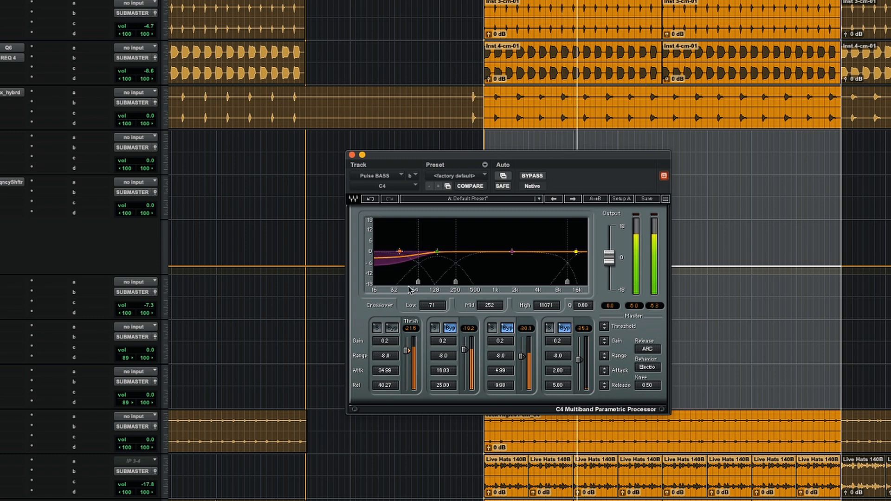
pyautogui.click(392, 328)
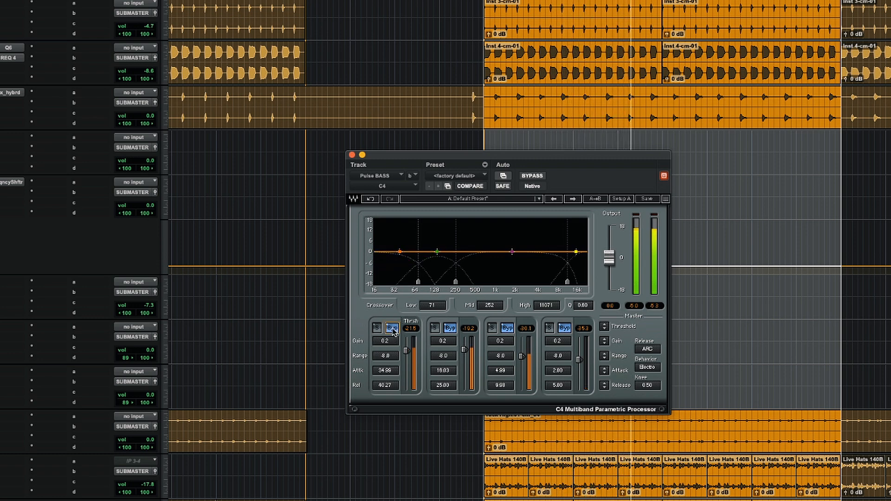
pyautogui.click(392, 328)
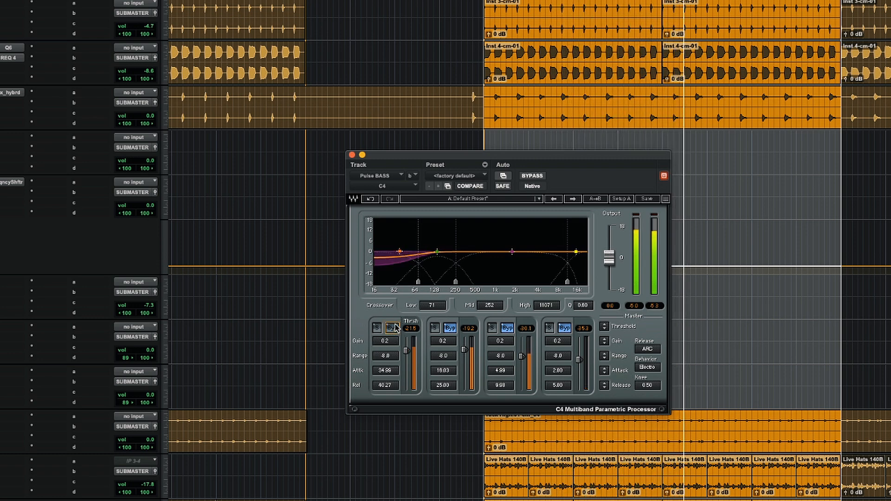
# - Set the C4 low band's attack to 30.27 and release to 18.07, and compare the plug-in bypassed and active
pyautogui.press('space')
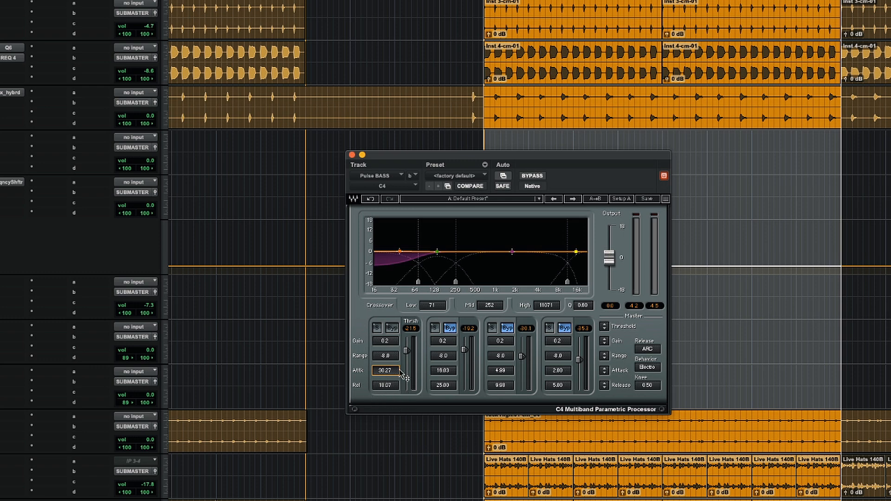
pyautogui.press('space')
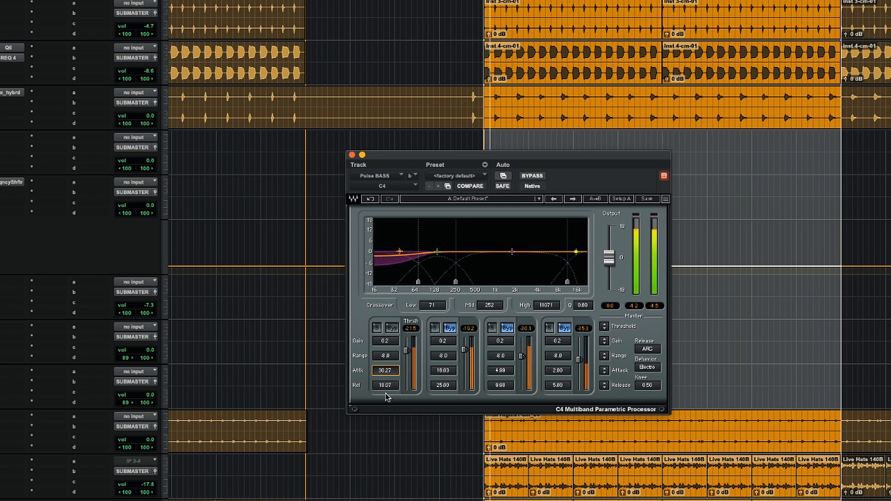
pyautogui.click(533, 177)
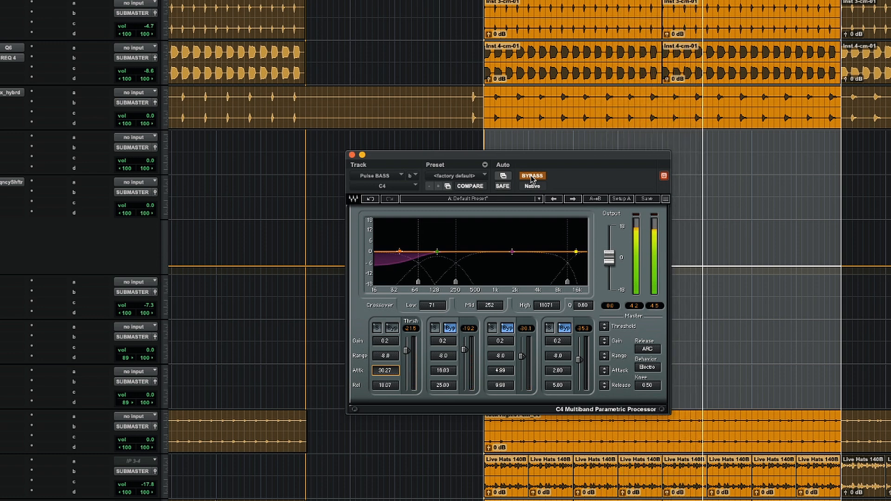
pyautogui.click(532, 177)
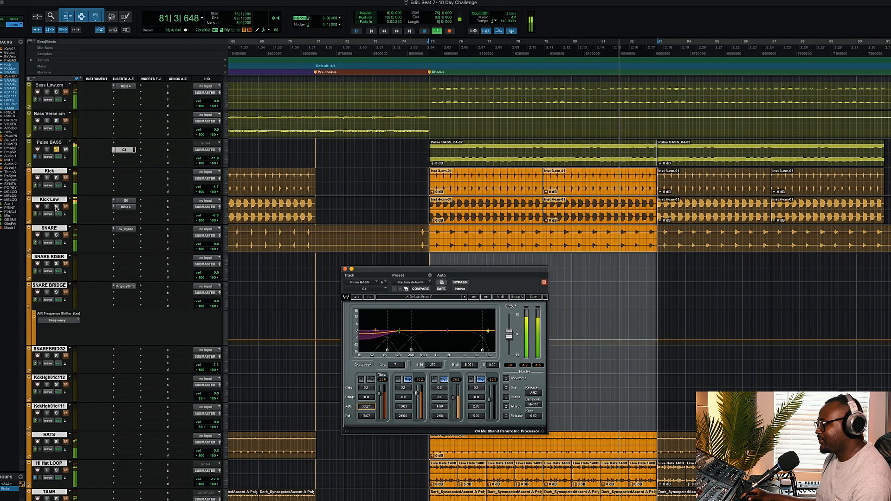
# - Solo Kick Low and Kick alongside Pulse BASS and set the C4 low band's gain to 0.5
pyautogui.click(56, 207)
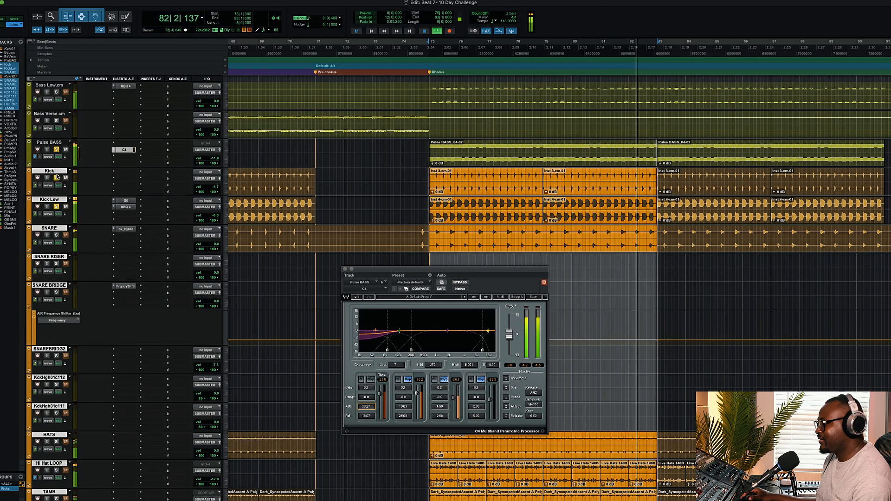
pyautogui.click(461, 282)
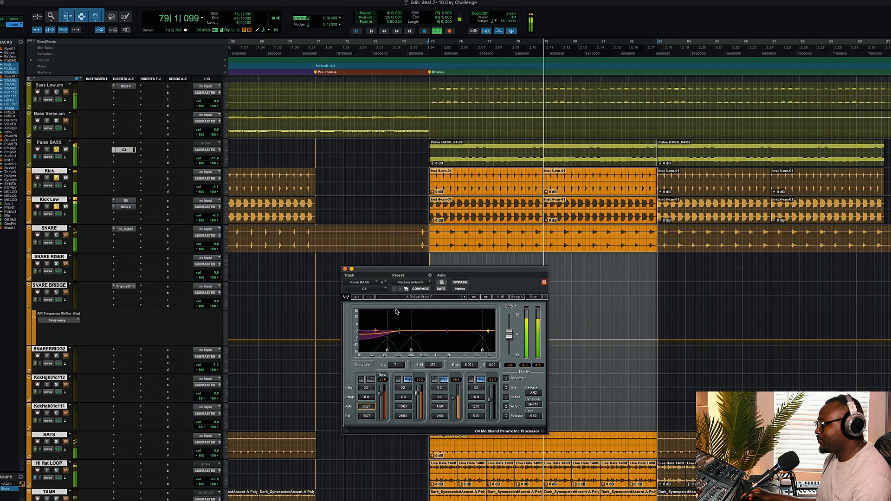
pyautogui.moveTo(371, 390); pyautogui.dragTo(372, 384)
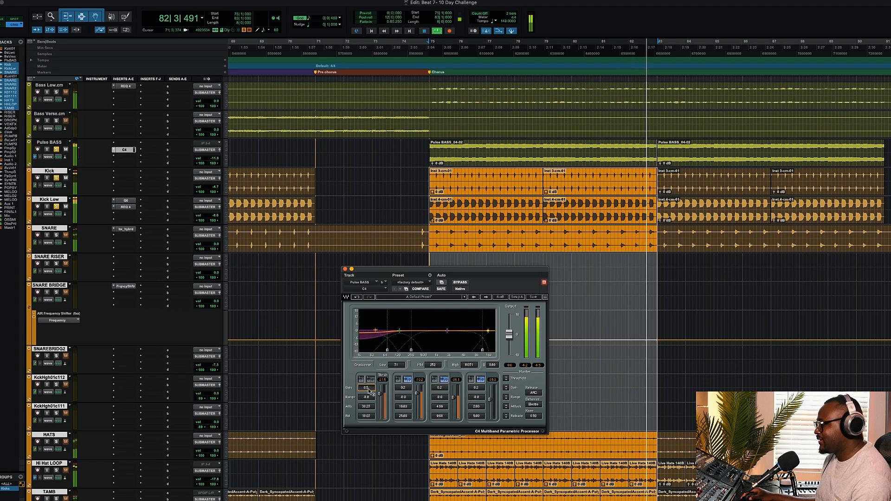
pyautogui.moveTo(442, 274); pyautogui.dragTo(320, 205)
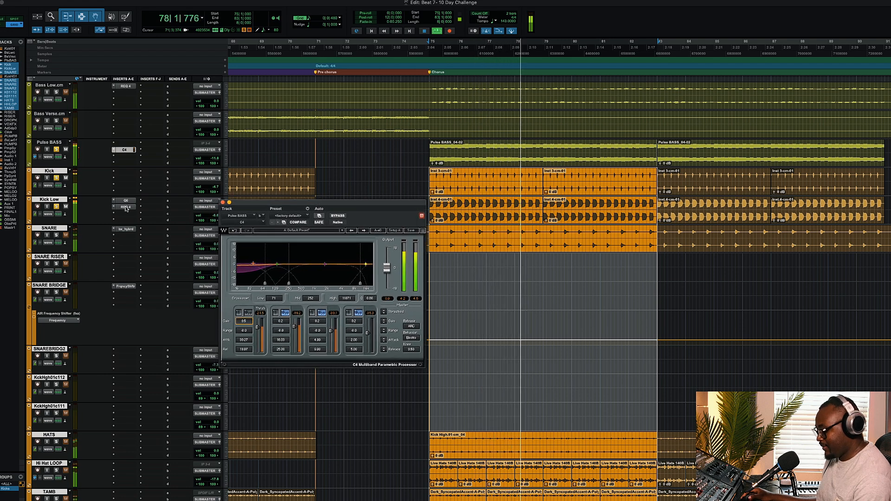
# - Compare the chorus low end with the Pulse BASS C4 and Kick Low REQ 4 bypassed and active, and stop playback
pyautogui.keyDown('super'); pyautogui.click(125, 150); pyautogui.keyUp('super')
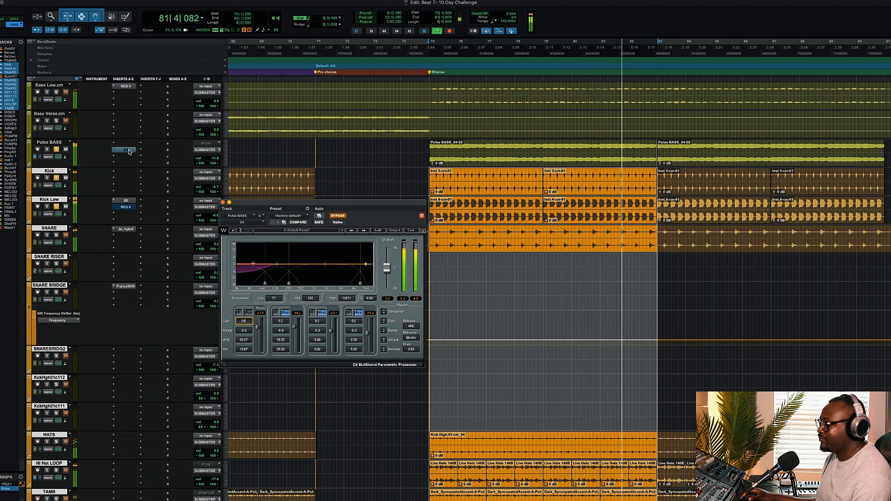
pyautogui.keyDown('super'); pyautogui.click(125, 150); pyautogui.keyUp('super')
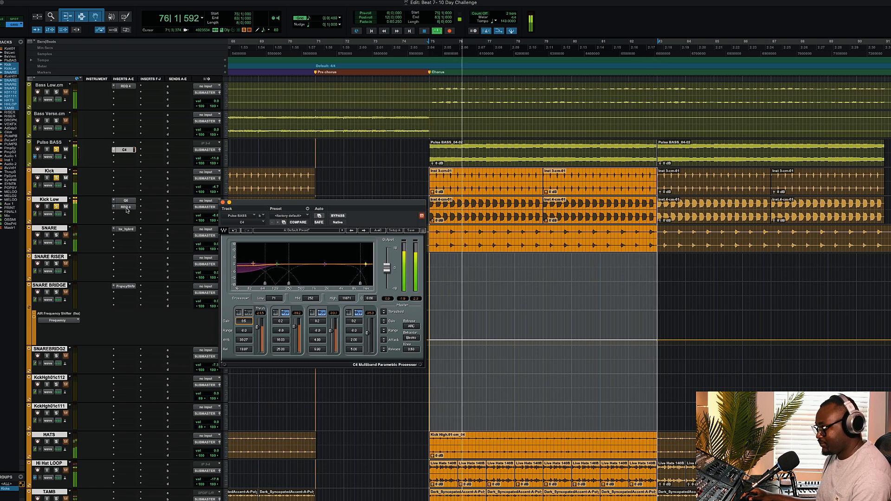
pyautogui.press('space')
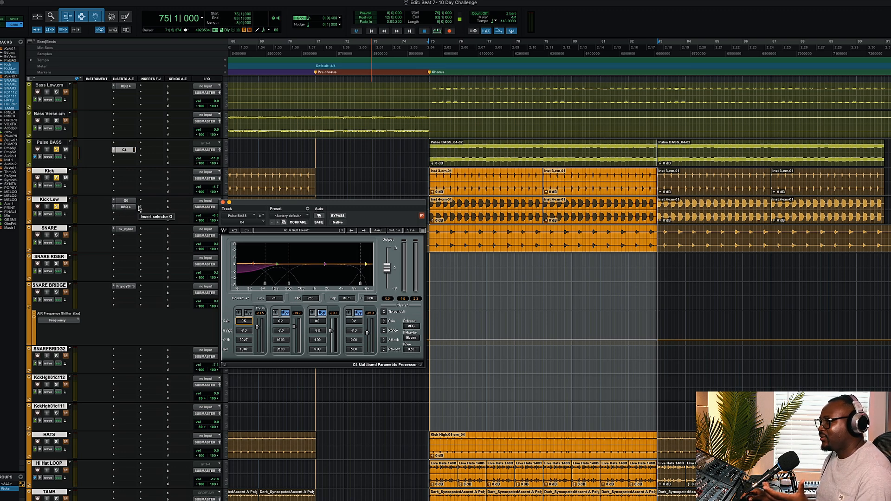
# - Lower the Pulse BASS C4's mid crossover with the second band soloed, and compare that band bypassed and active
pyautogui.click(126, 208)
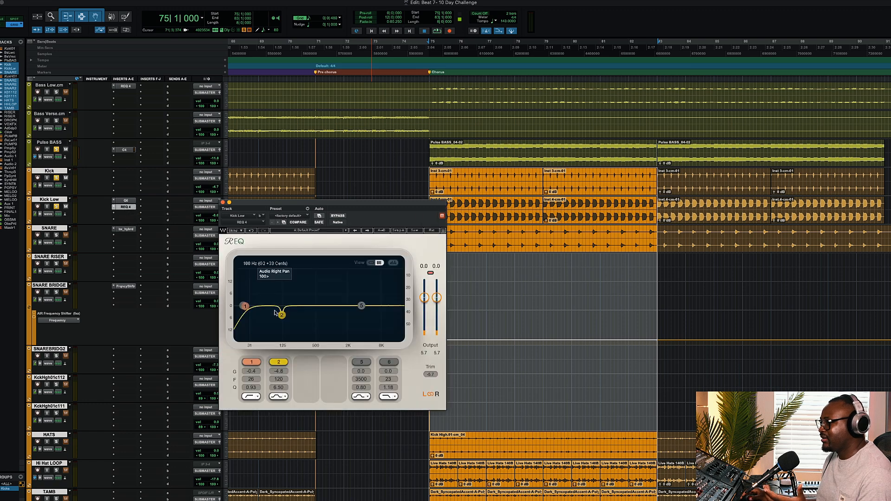
pyautogui.click(124, 150)
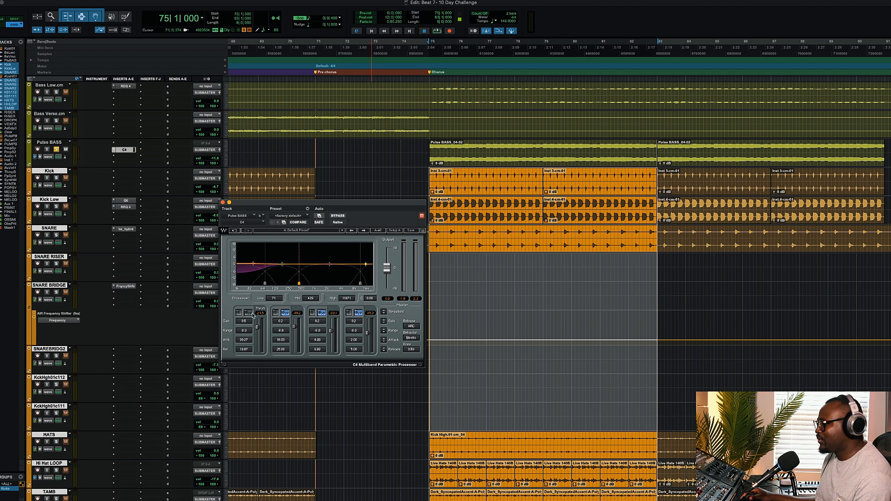
pyautogui.press('space')
pyautogui.click(284, 313)
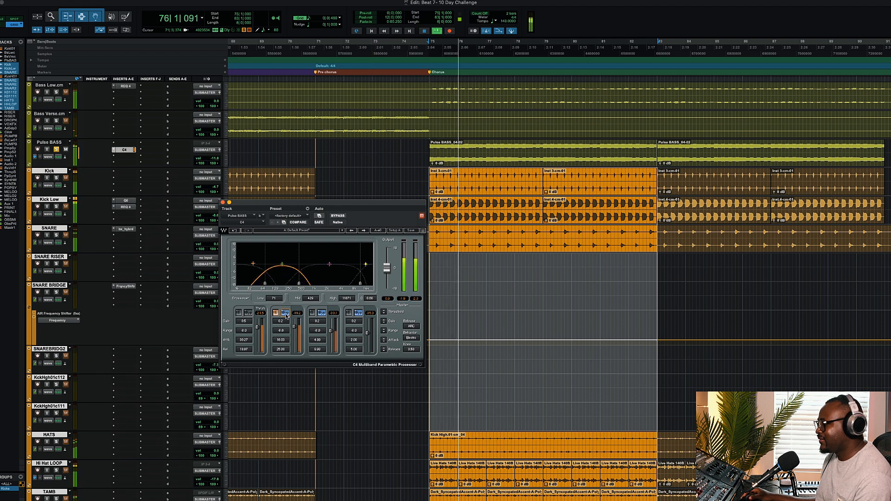
pyautogui.moveTo(300, 283); pyautogui.dragTo(295, 284)
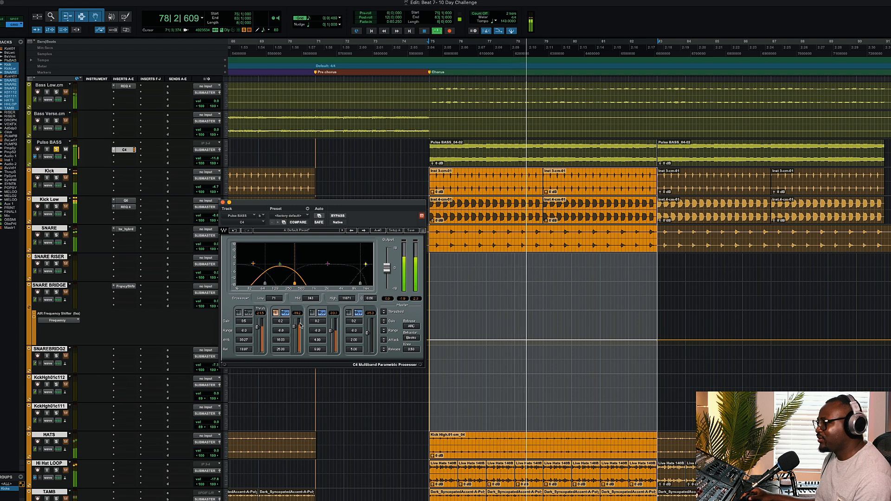
pyautogui.click(287, 315)
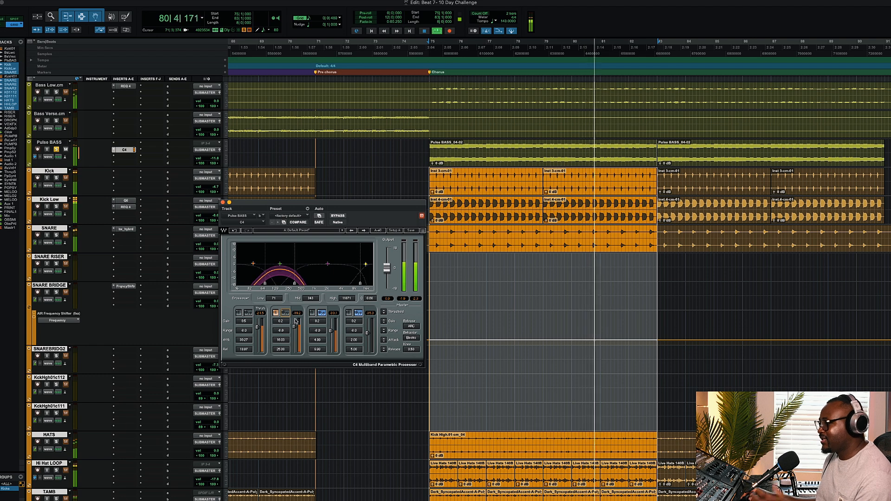
pyautogui.click(287, 314)
pyautogui.click(287, 314)
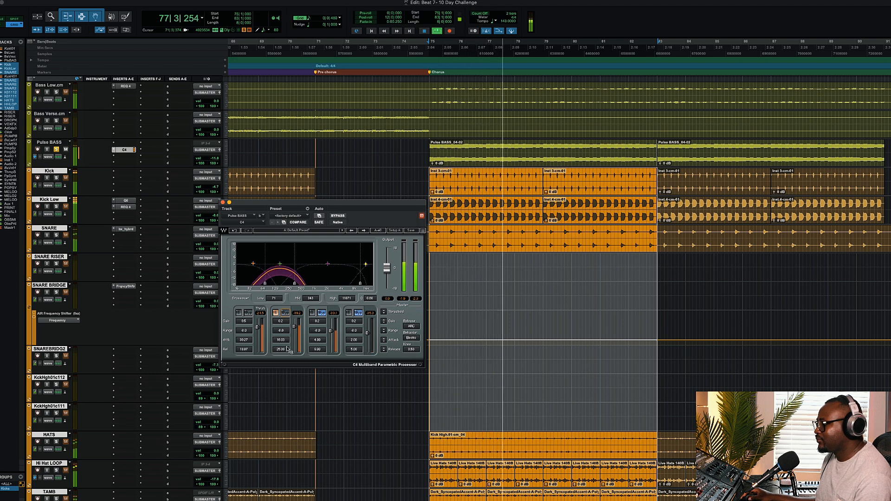
# - Set the C4 second band's release to about 11 and unsolo the band
pyautogui.moveTo(288, 352); pyautogui.dragTo(285, 350)
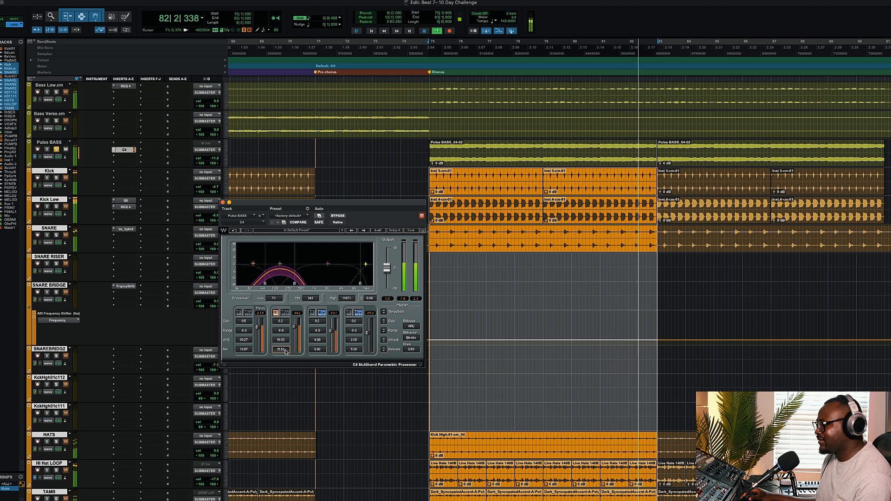
pyautogui.moveTo(285, 351); pyautogui.dragTo(285, 347)
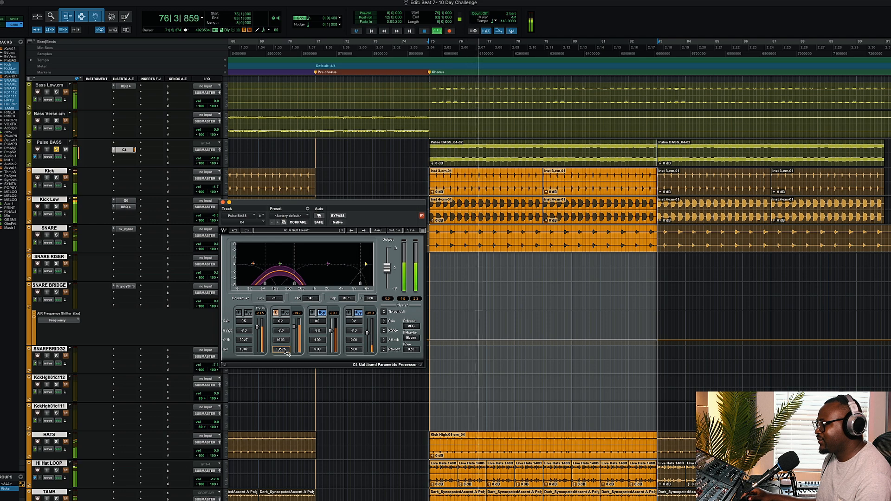
pyautogui.moveTo(285, 351); pyautogui.dragTo(285, 356)
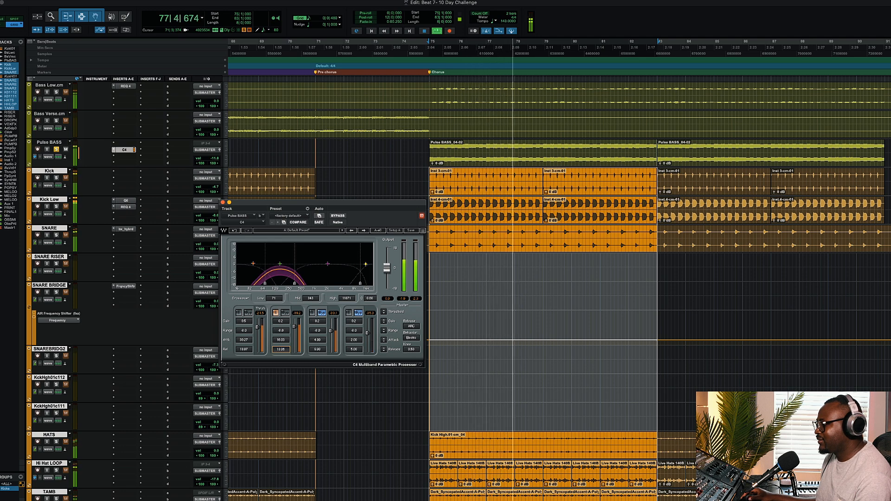
pyautogui.moveTo(284, 350); pyautogui.dragTo(285, 352)
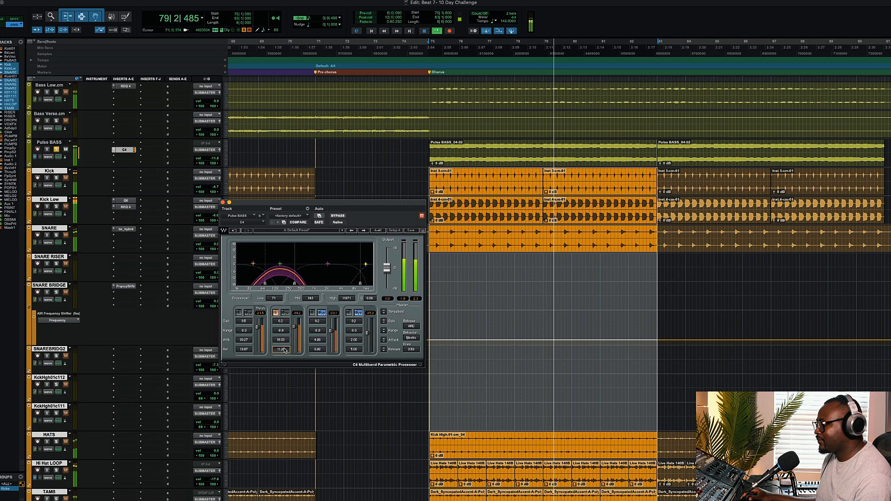
pyautogui.click(275, 313)
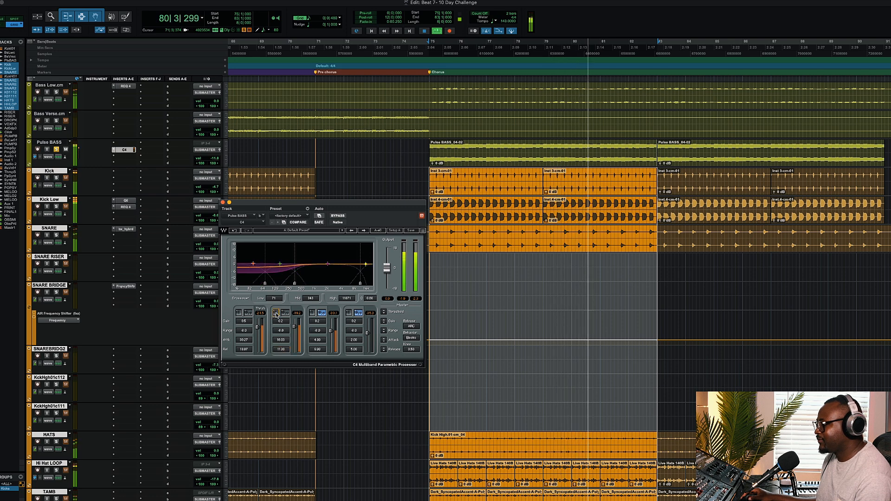
# - Raise the C4's output level slightly and compare the plug-in bypassed and active
pyautogui.click(337, 216)
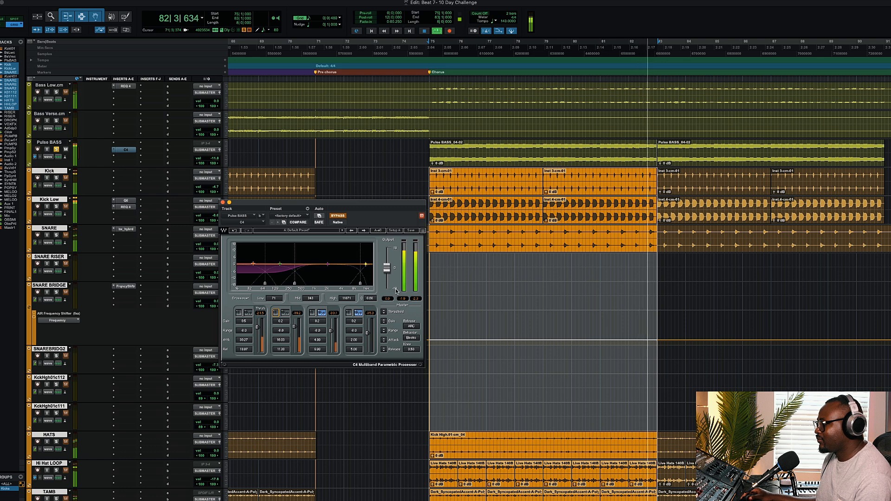
pyautogui.click(342, 216)
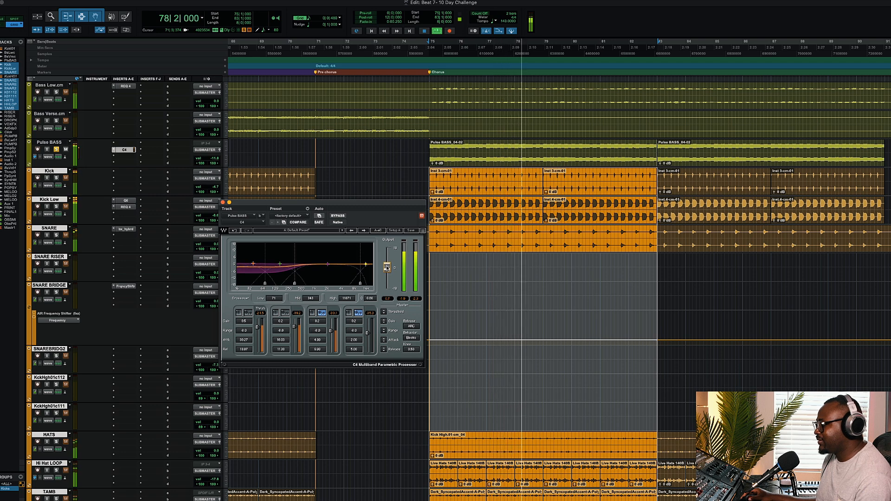
pyautogui.click(338, 216)
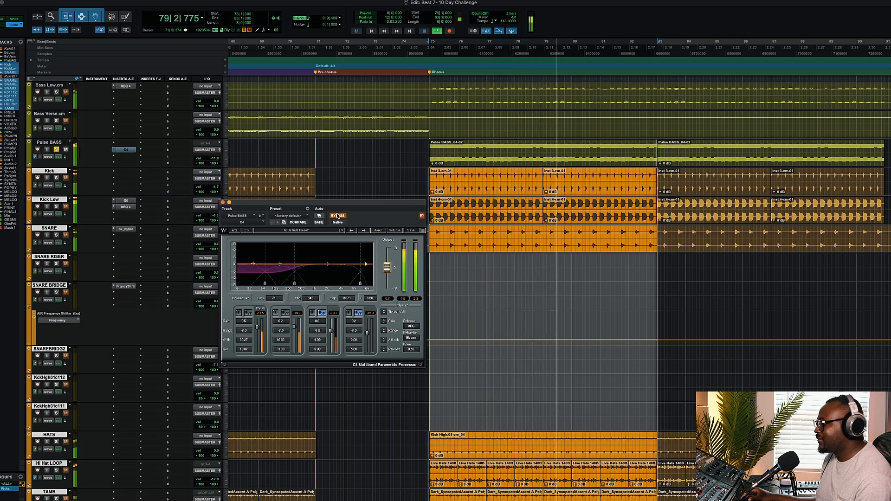
# - Solo Kick and Kick Low alongside Pulse BASS and compare the low end with the C4 bypassed and active
pyautogui.click(56, 178)
pyautogui.click(56, 206)
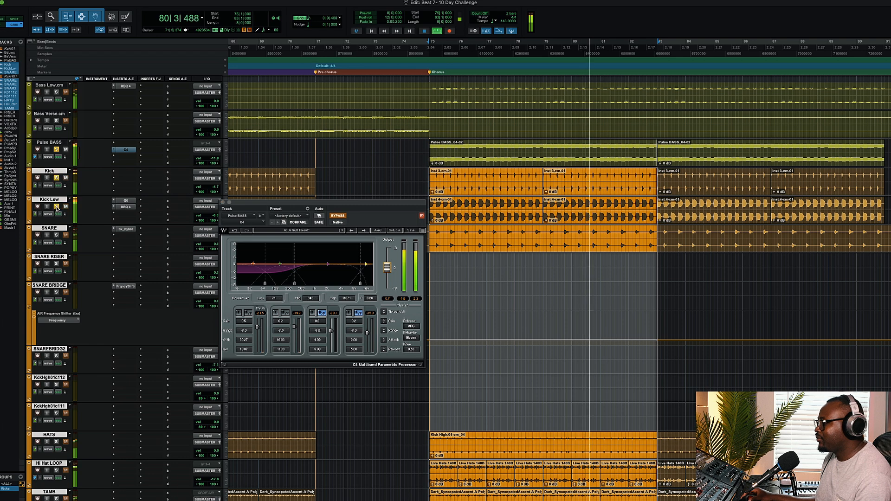
pyautogui.click(337, 216)
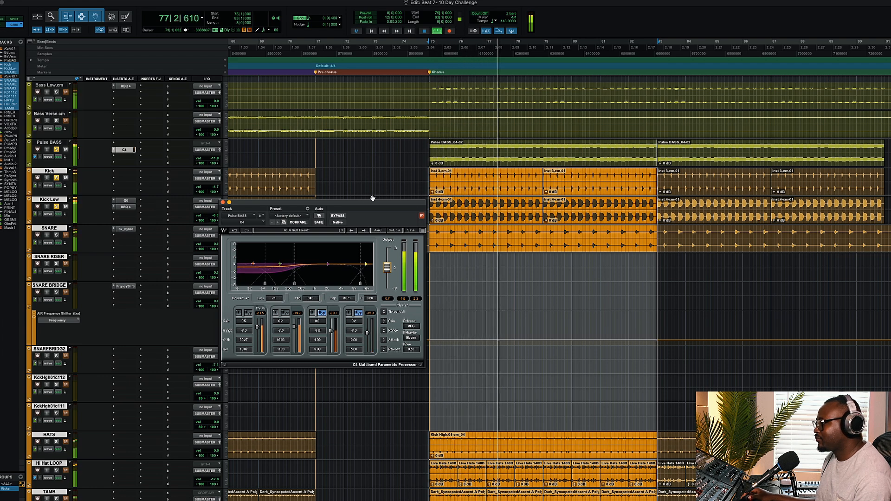
pyautogui.click(338, 215)
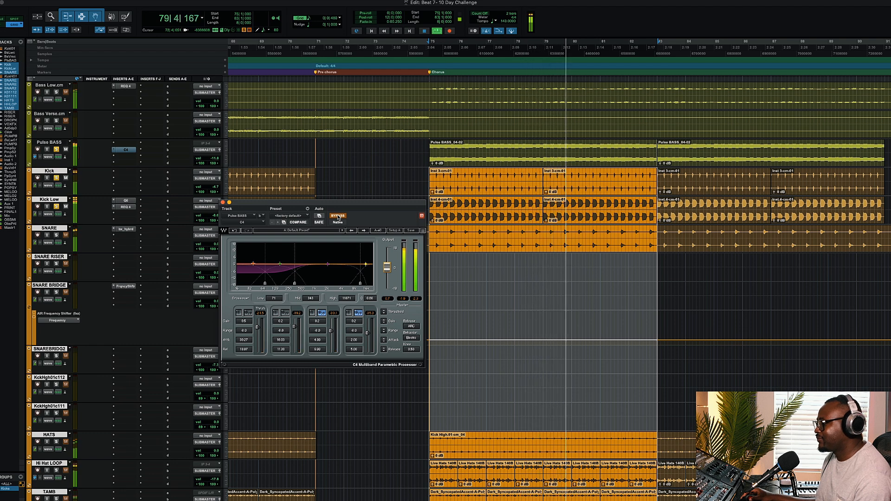
pyautogui.click(337, 216)
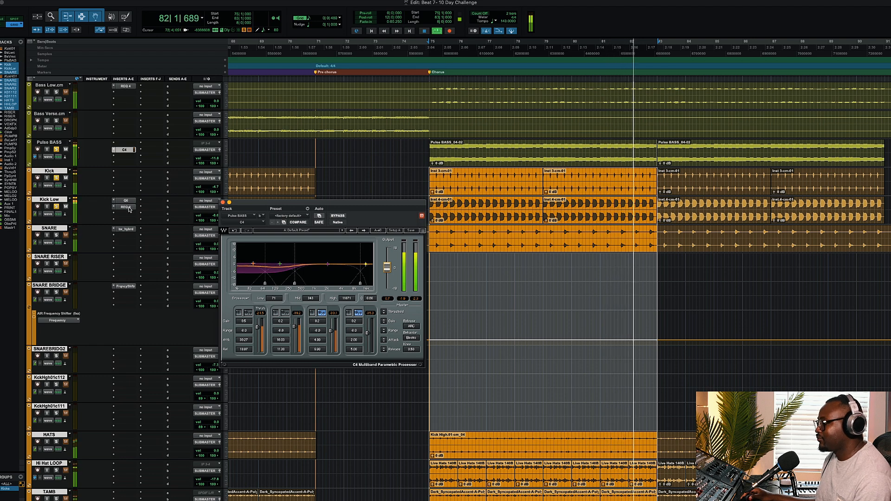
# - Compare the soloed low end with both the Kick Low REQ 4 and Pulse BASS C4 bypassed and active, and stop playback
pyautogui.keyDown('super'); pyautogui.click(129, 209); pyautogui.keyUp('super')
pyautogui.keyDown('super'); pyautogui.click(127, 151); pyautogui.keyUp('super')
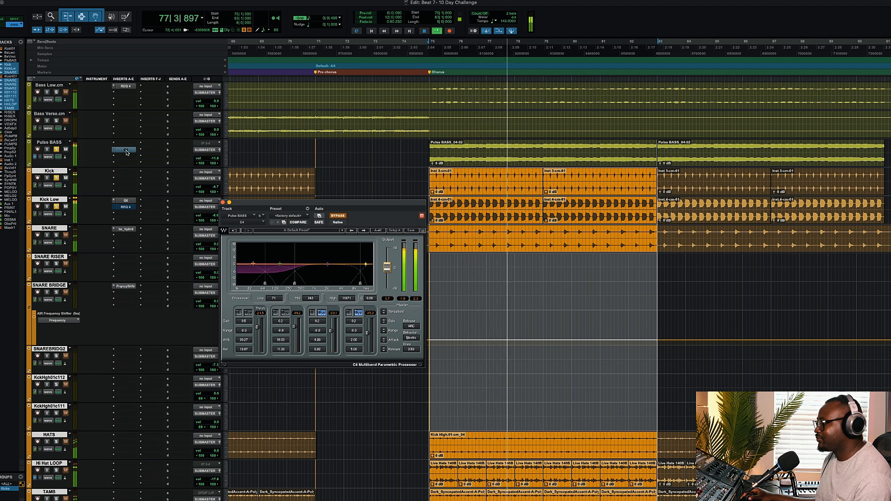
pyautogui.keyDown('super'); pyautogui.click(127, 150); pyautogui.keyUp('super')
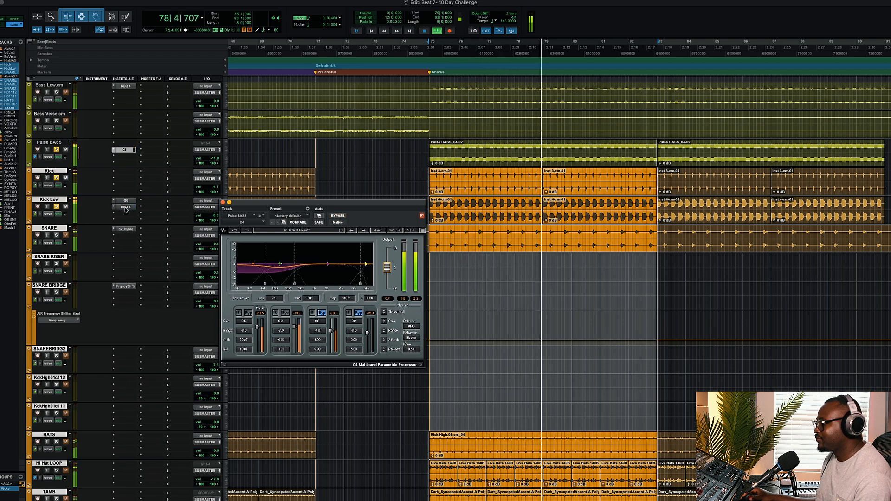
pyautogui.keyDown('super'); pyautogui.click(125, 207); pyautogui.keyUp('super')
pyautogui.press('space')
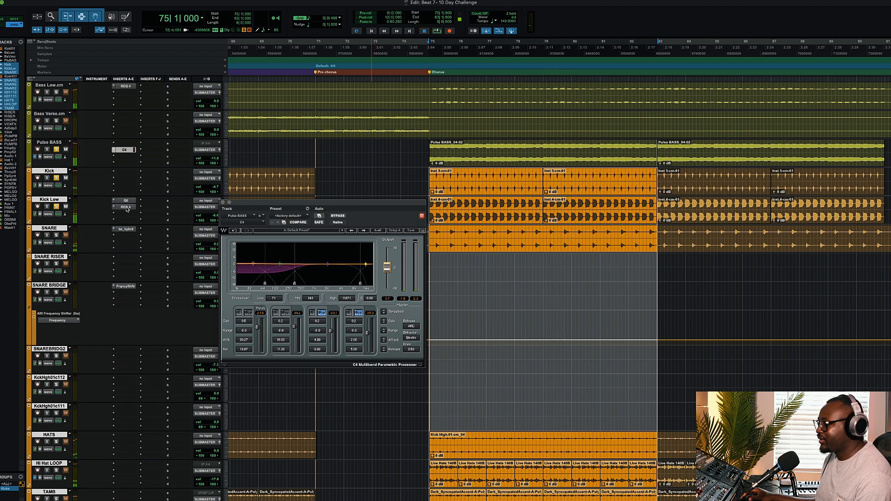
# - Boost Kick Low with REQ 4 band 6 as a bell at 60 Hz with 4.1 gain, checking the band off and on
pyautogui.click(126, 207)
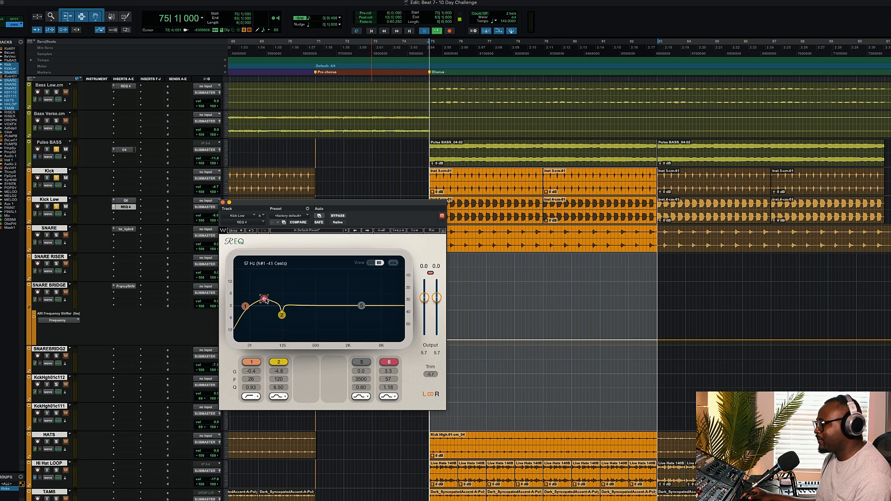
pyautogui.moveTo(264, 299); pyautogui.dragTo(264, 300)
pyautogui.click(393, 362)
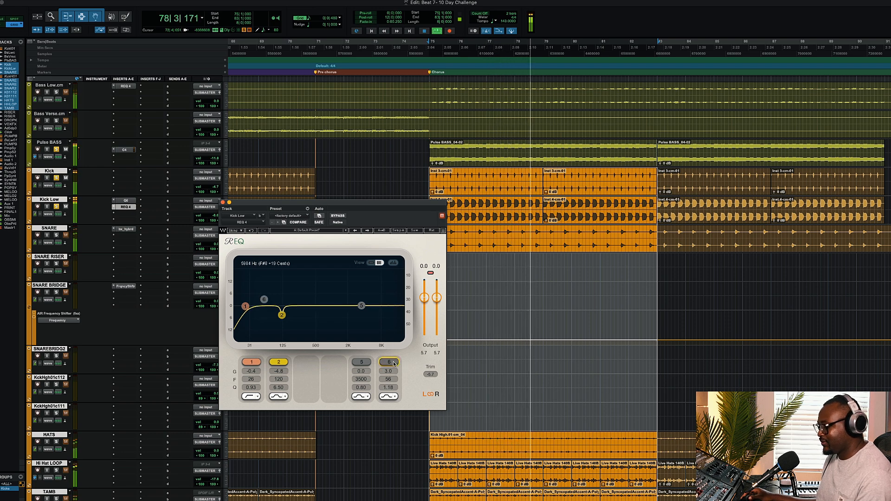
pyautogui.click(393, 363)
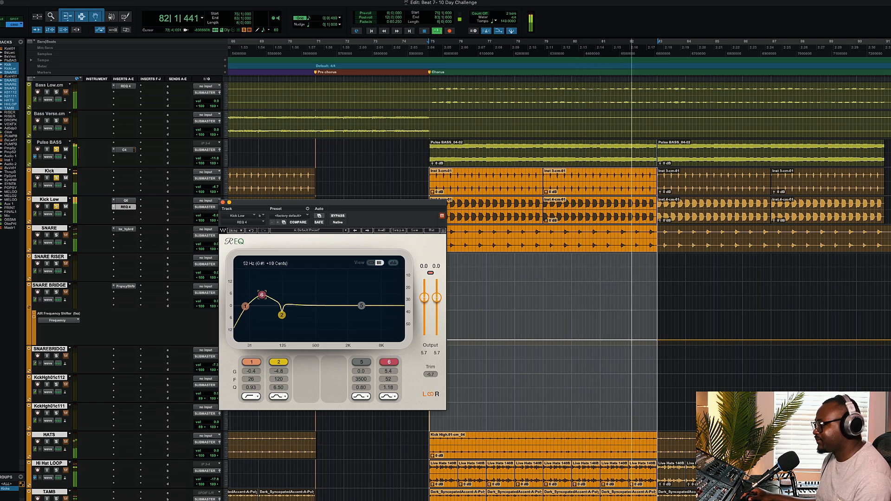
pyautogui.moveTo(264, 300); pyautogui.dragTo(271, 293)
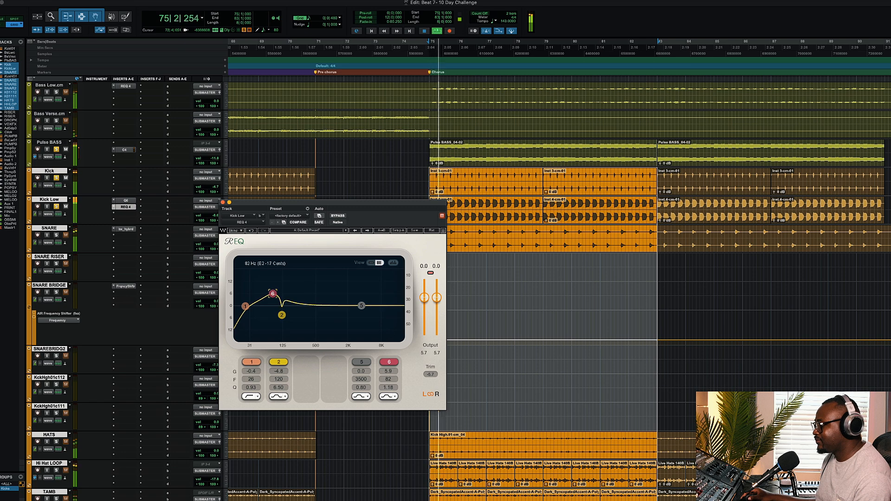
pyautogui.moveTo(263, 294); pyautogui.dragTo(263, 297)
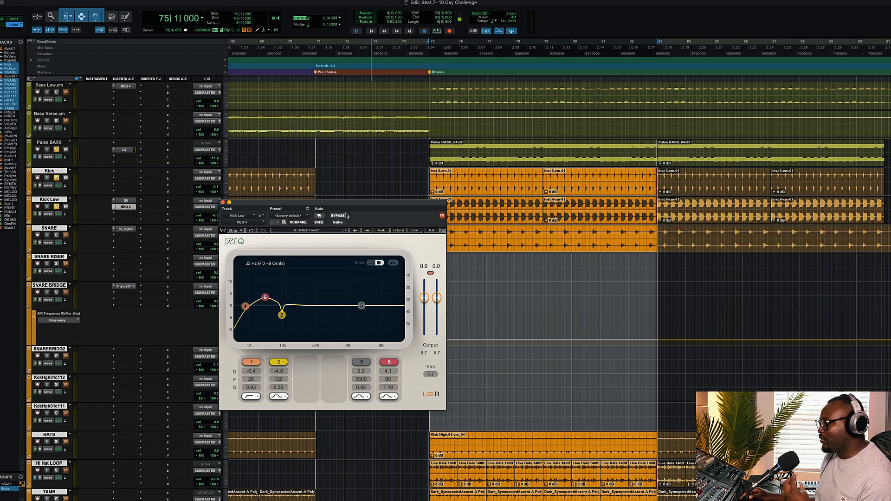
# - Insert PuigTec EQP1A before the C4 on Pulse BASS, boost its lows by about 2 at 100 CPS, and audition the chorus
pyautogui.click(124, 147)
pyautogui.moveTo(147, 144)
pyautogui.moveTo(200, 145)
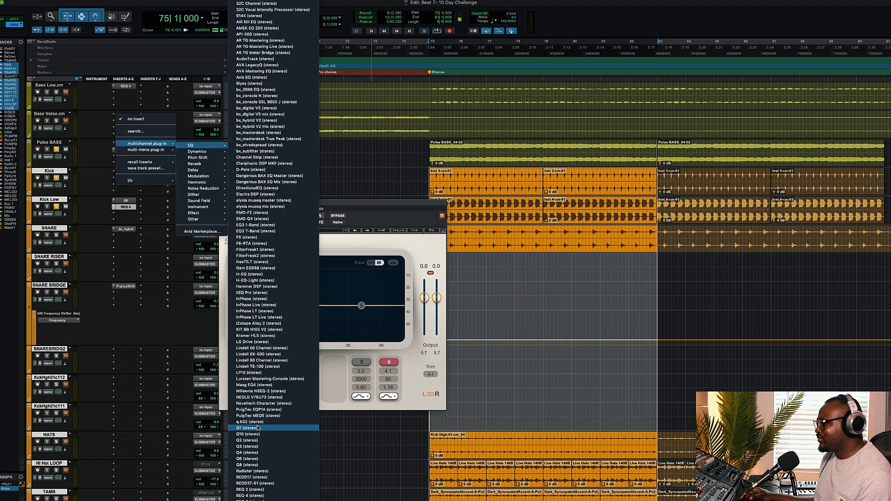
pyautogui.click(258, 410)
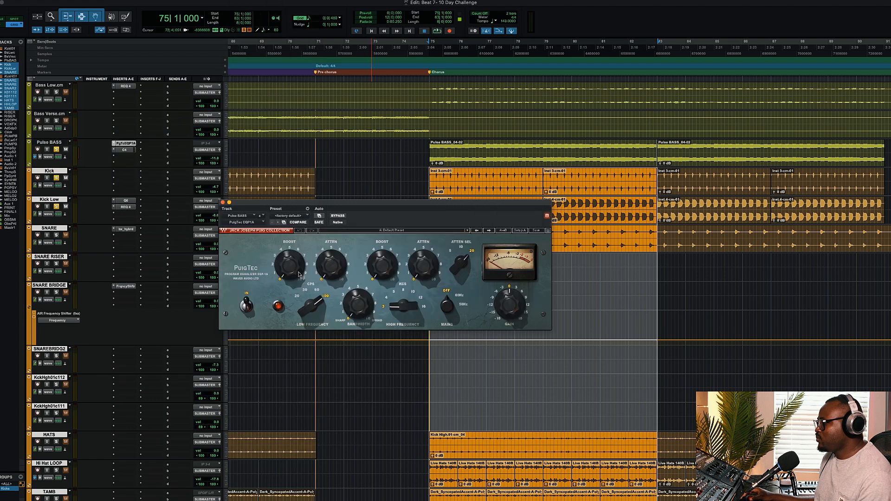
pyautogui.moveTo(319, 301); pyautogui.dragTo(291, 260)
pyautogui.click(324, 296)
pyautogui.press('space')
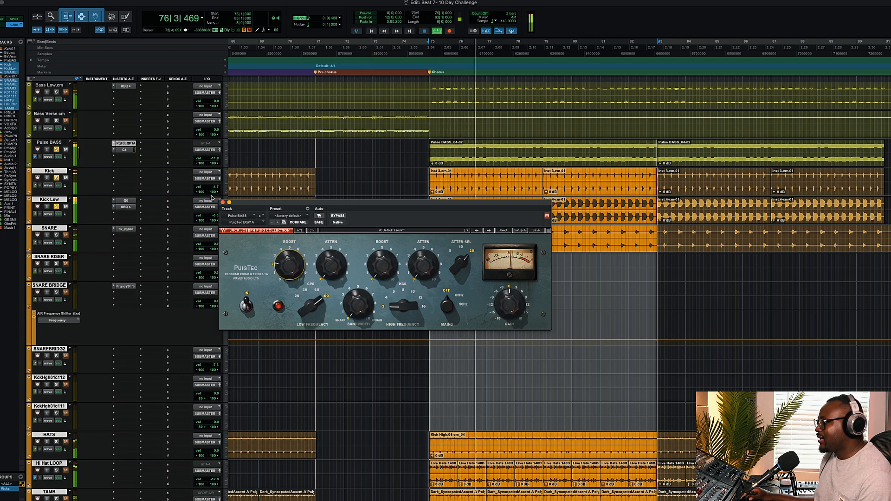
pyautogui.press('space')
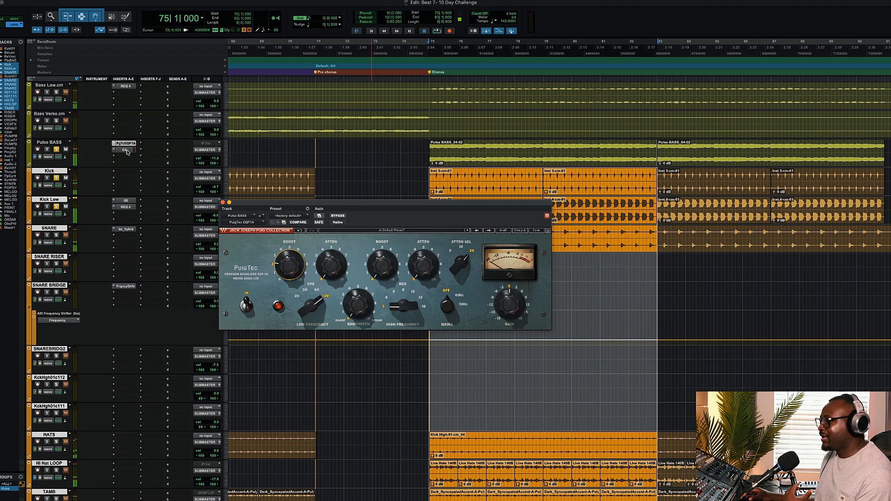
# - Review the Pulse BASS plug-ins and compare the chorus with PuigTec EQP1A, C4 and the Kick Low REQ 4 bypassed and active
pyautogui.click(126, 150)
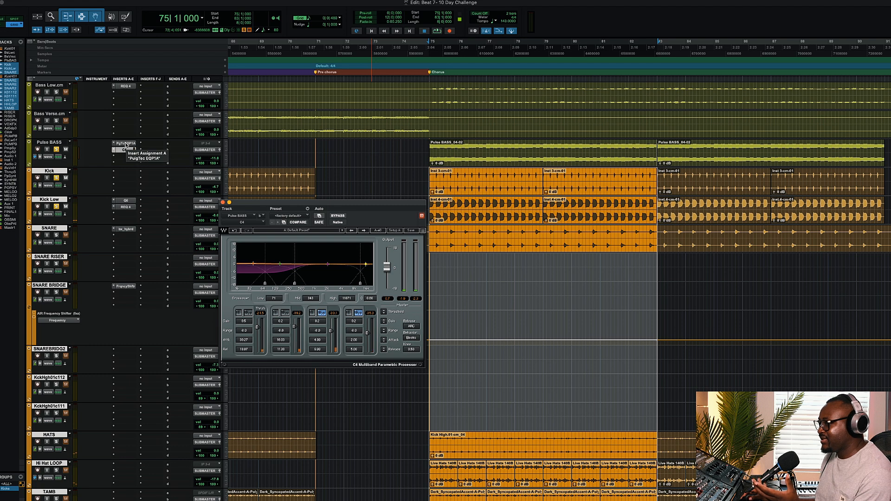
pyautogui.click(126, 144)
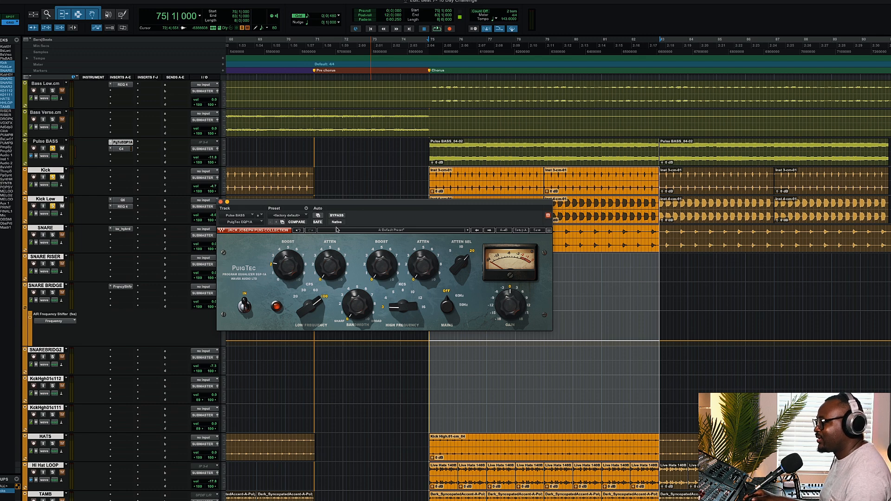
pyautogui.press('space')
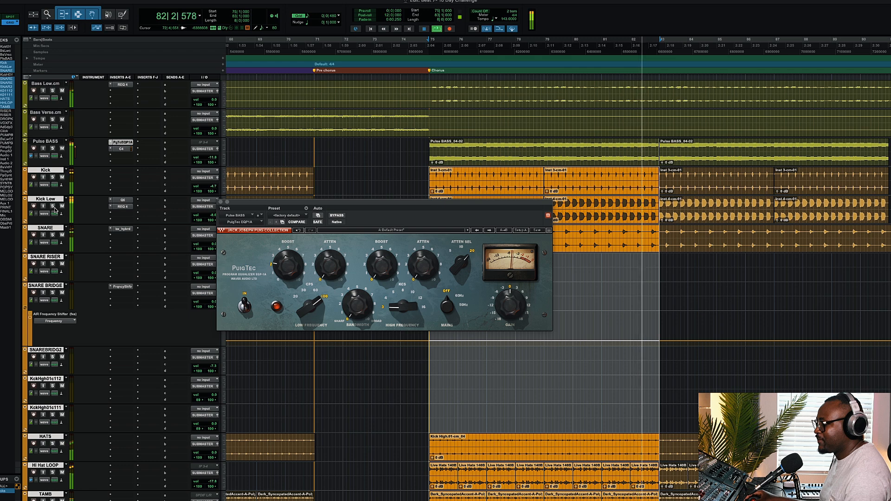
pyautogui.keyDown('super'); pyautogui.click(123, 143); pyautogui.keyUp('super')
pyautogui.keyDown('super'); pyautogui.click(124, 149); pyautogui.keyUp('super')
pyautogui.keyDown('super'); pyautogui.click(126, 207); pyautogui.keyUp('super')
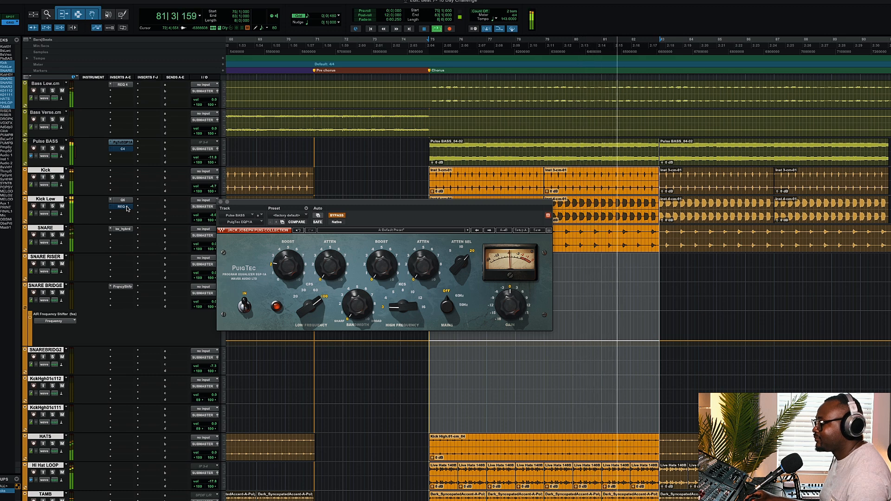
pyautogui.keyDown('super'); pyautogui.click(128, 208); pyautogui.keyUp('super')
pyautogui.keyDown('super'); pyautogui.click(128, 143); pyautogui.keyUp('super')
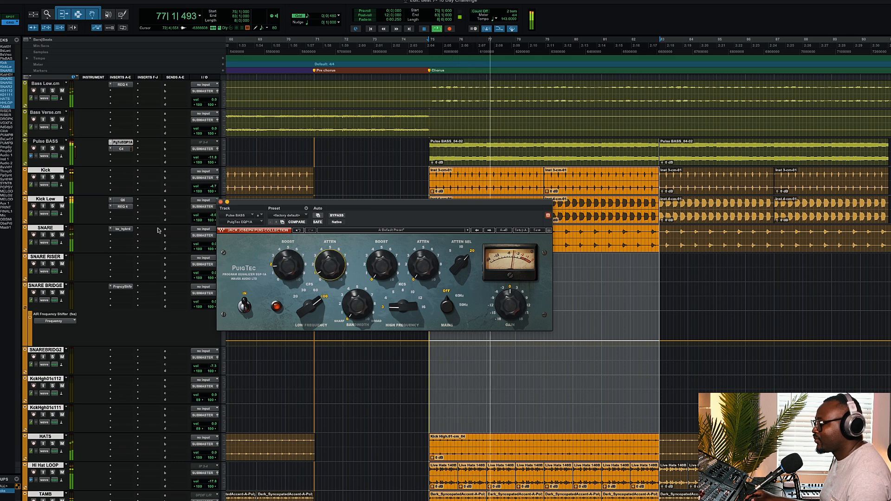
# - In Kick Low's REQ 4, boost band 5 at 3110 Hz with 4.1 gain and set the 60 Hz band 6 gain to 1.8
pyautogui.click(122, 207)
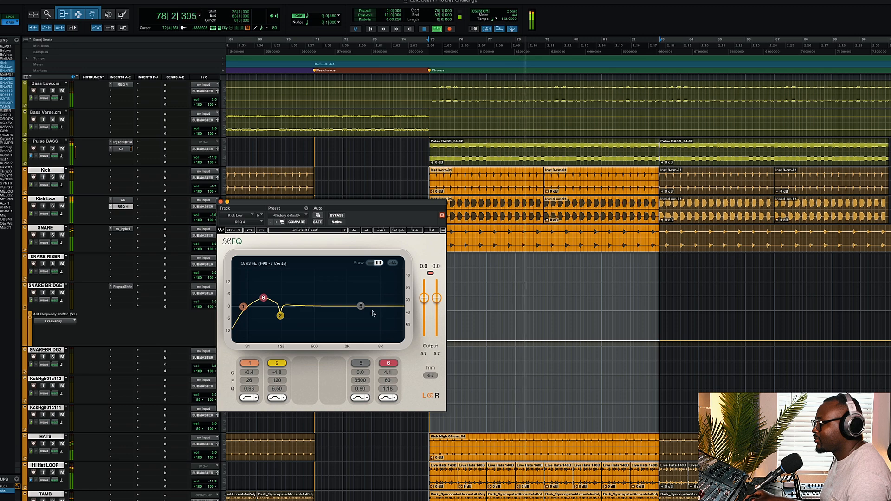
pyautogui.moveTo(360, 306); pyautogui.dragTo(359, 291)
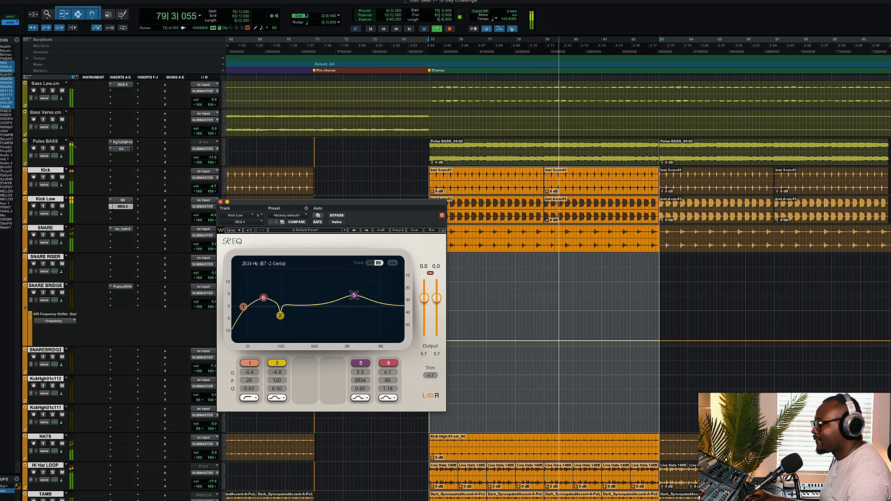
pyautogui.moveTo(359, 291); pyautogui.dragTo(358, 298)
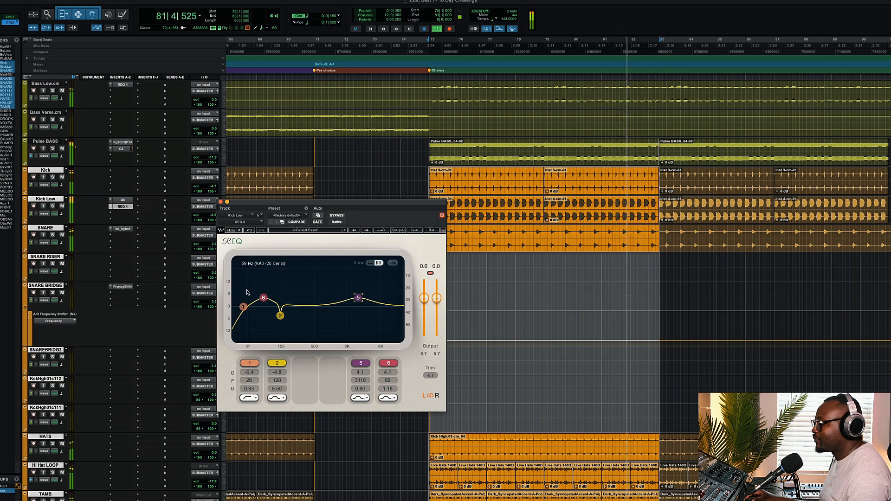
pyautogui.press('space')
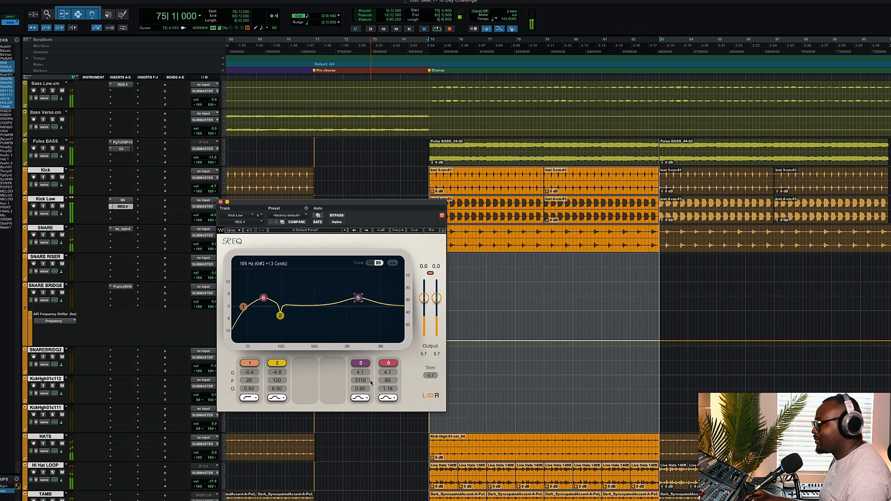
pyautogui.moveTo(391, 373); pyautogui.dragTo(391, 383)
# - Play the chorus and compare the full mix with Kick Low REQ 4, Pulse BASS C4 and PuigTec EQP1A bypassed and active
pyautogui.press('space')
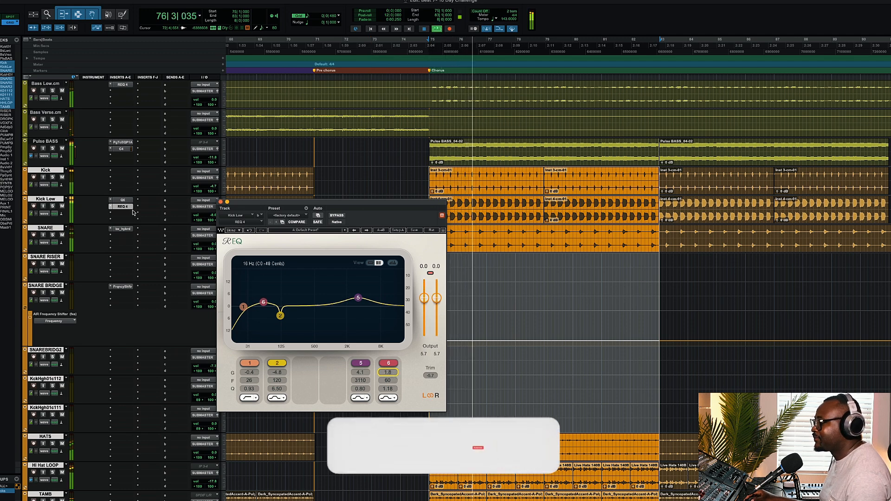
pyautogui.keyDown('super'); pyautogui.click(122, 207); pyautogui.keyUp('super')
pyautogui.keyDown('super'); pyautogui.click(121, 148); pyautogui.keyUp('super')
pyautogui.keyDown('super'); pyautogui.click(121, 142); pyautogui.keyUp('super')
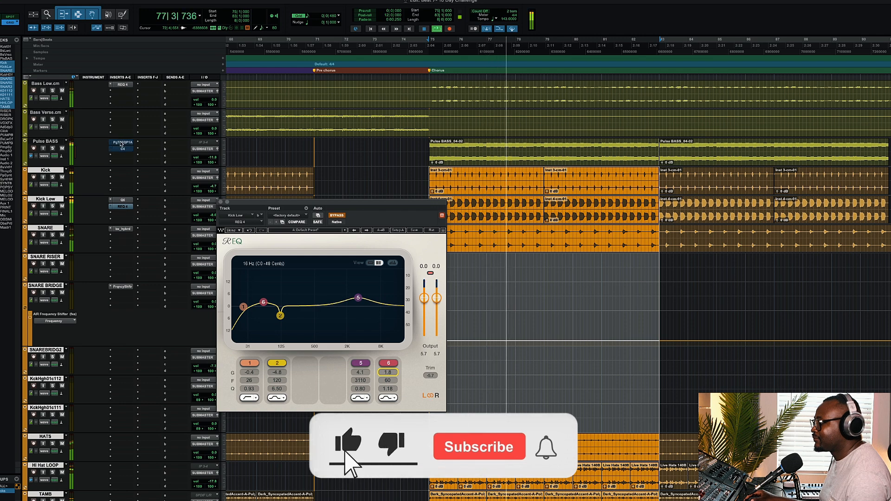
pyautogui.keyDown('super'); pyautogui.click(124, 207); pyautogui.keyUp('super')
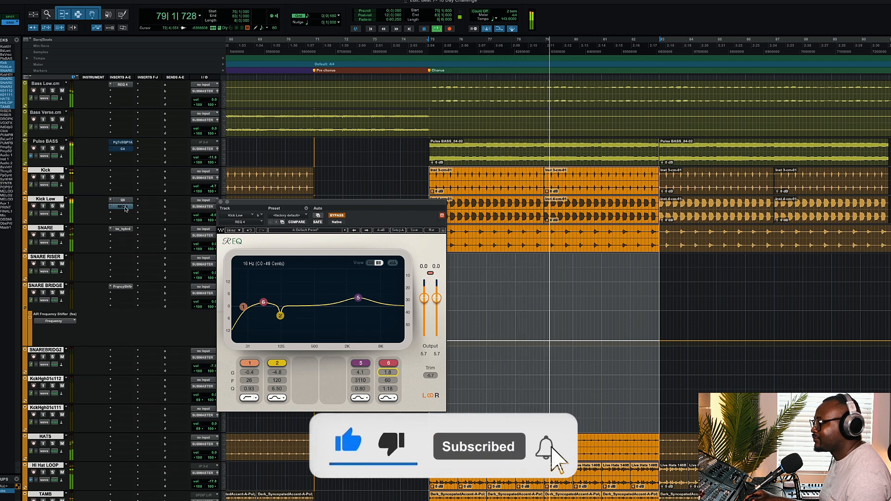
pyautogui.keyDown('super'); pyautogui.click(121, 148); pyautogui.keyUp('super')
pyautogui.keyDown('super'); pyautogui.click(122, 142); pyautogui.keyUp('super')
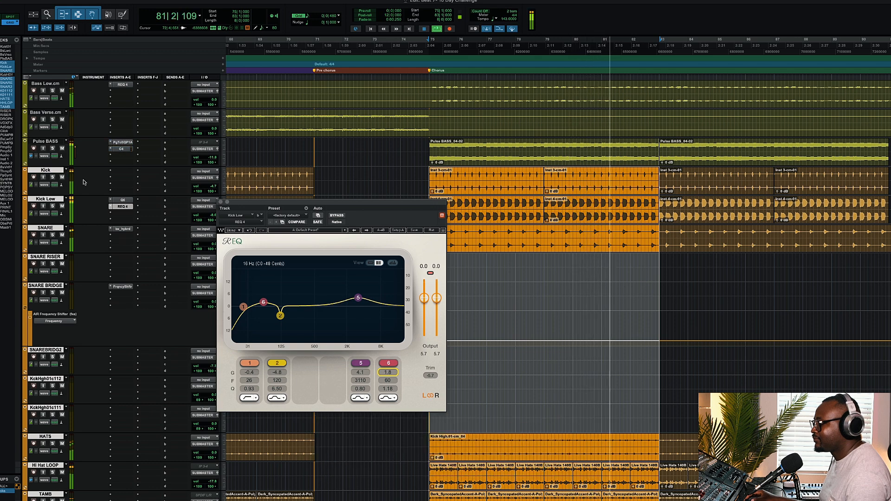
# - Solo the Pulse BASS, Kick, Kick Low and SNARE tracks during chorus playback
pyautogui.click(53, 149)
pyautogui.click(53, 177)
pyautogui.click(53, 206)
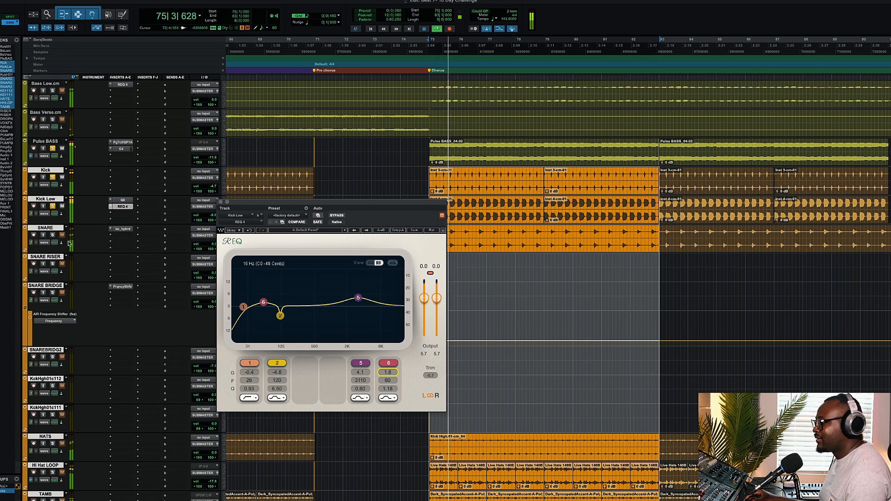
pyautogui.click(53, 235)
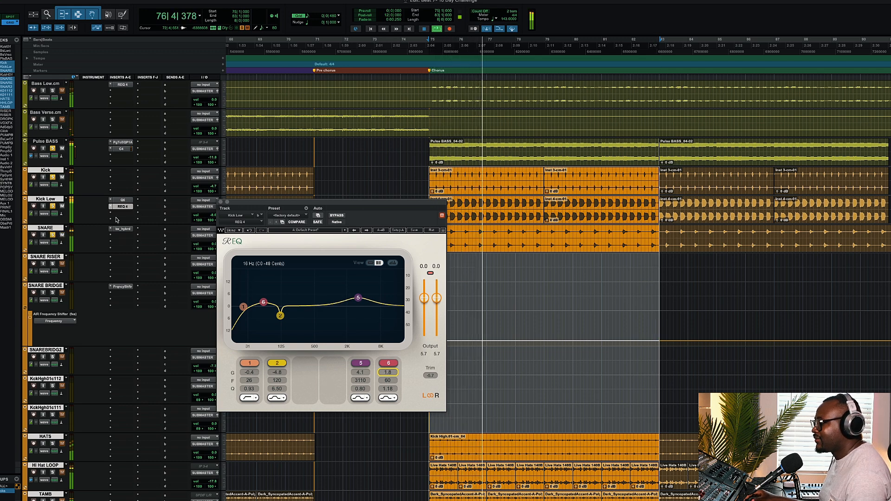
# - Compare the soloed tracks with both Kick Low inserts and both Pulse BASS inserts bypassed and active, and stop playback
pyautogui.keyDown('super'); pyautogui.click(124, 201); pyautogui.keyUp('super')
pyautogui.keyDown('super'); pyautogui.click(123, 206); pyautogui.keyUp('super')
pyautogui.keyDown('super'); pyautogui.click(123, 143); pyautogui.keyUp('super')
pyautogui.keyDown('super'); pyautogui.click(123, 149); pyautogui.keyUp('super')
pyautogui.keyDown('super'); pyautogui.click(124, 206); pyautogui.keyUp('super')
pyautogui.keyDown('super'); pyautogui.click(124, 200); pyautogui.keyUp('super')
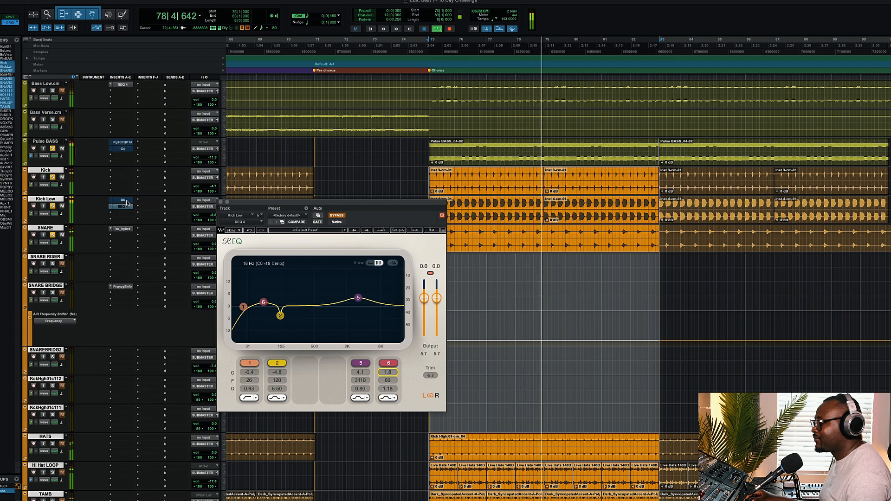
pyautogui.keyDown('super'); pyautogui.click(123, 149); pyautogui.keyUp('super')
pyautogui.keyDown('super'); pyautogui.click(123, 142); pyautogui.keyUp('super')
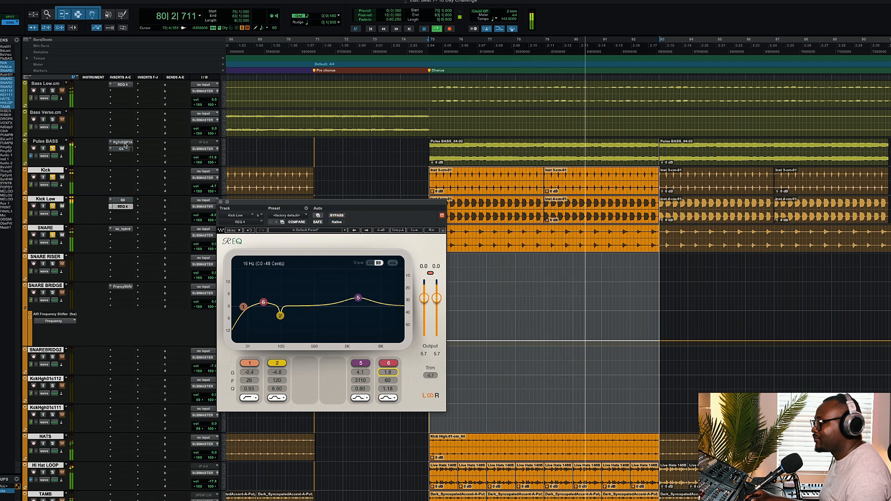
pyautogui.press('space')
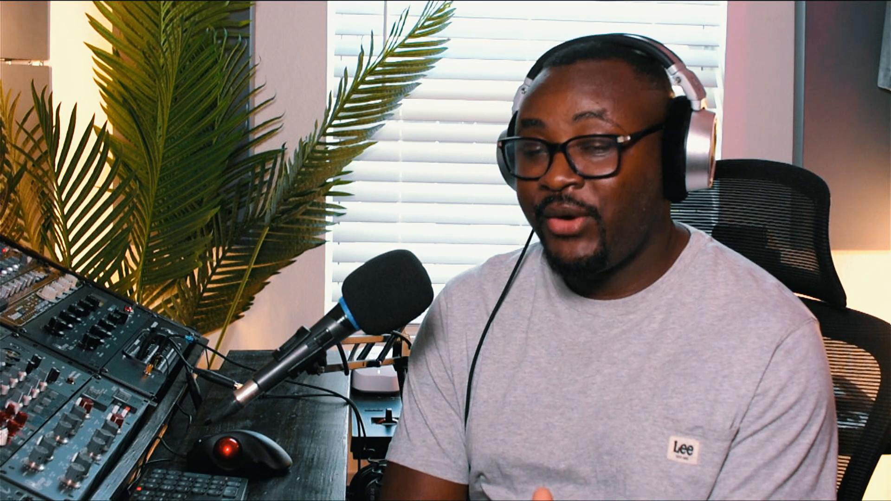